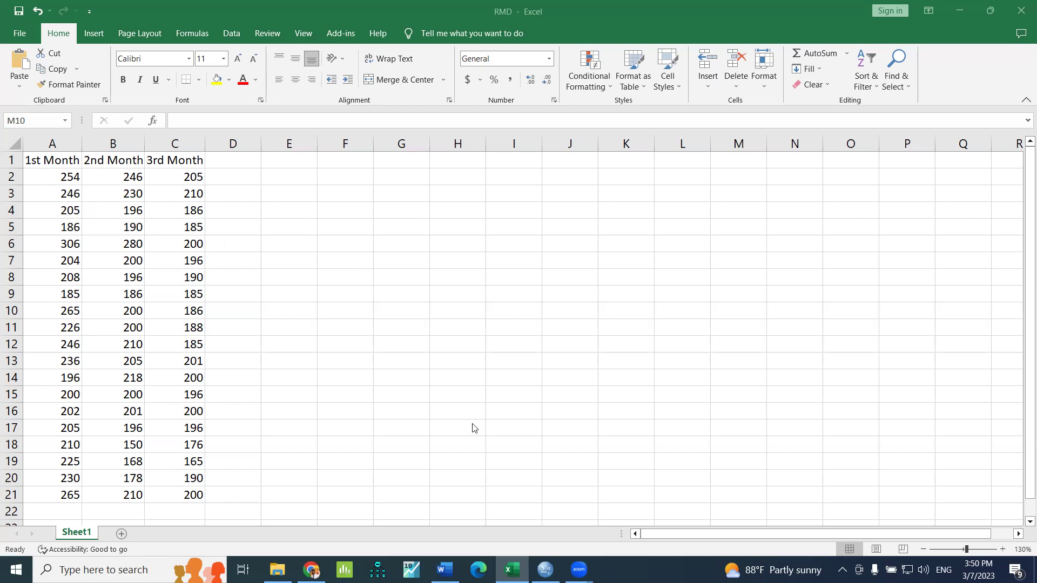
Step: Copy the three monthly data columns with their headers, cells A1:C21
{"action": "left_click_drag", "start_coordinate": [52, 161], "coordinate": [173, 493]}
{"action": "right_click", "coordinate": [122, 198]}
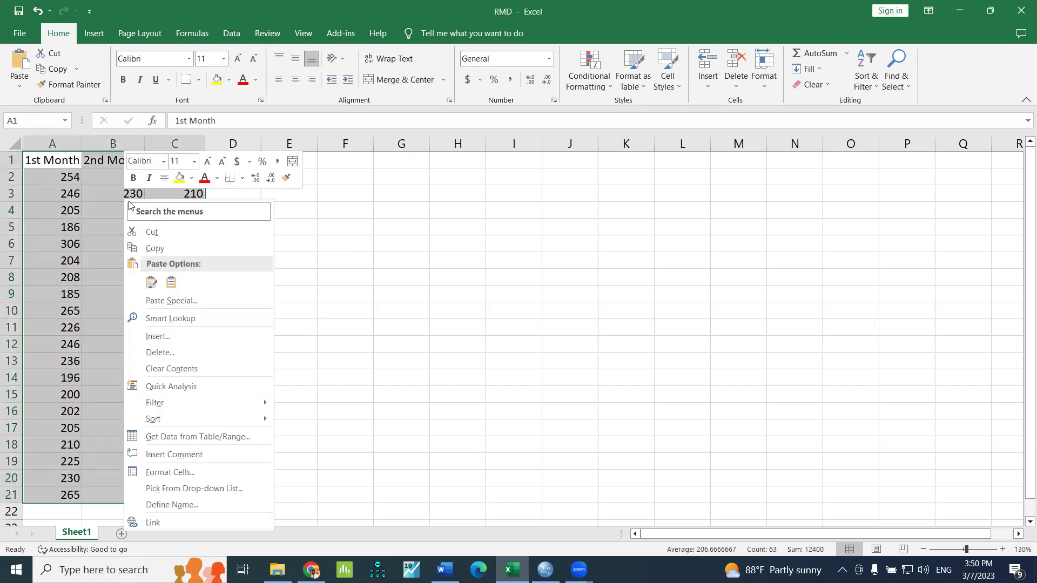
{"action": "left_click", "coordinate": [154, 248]}
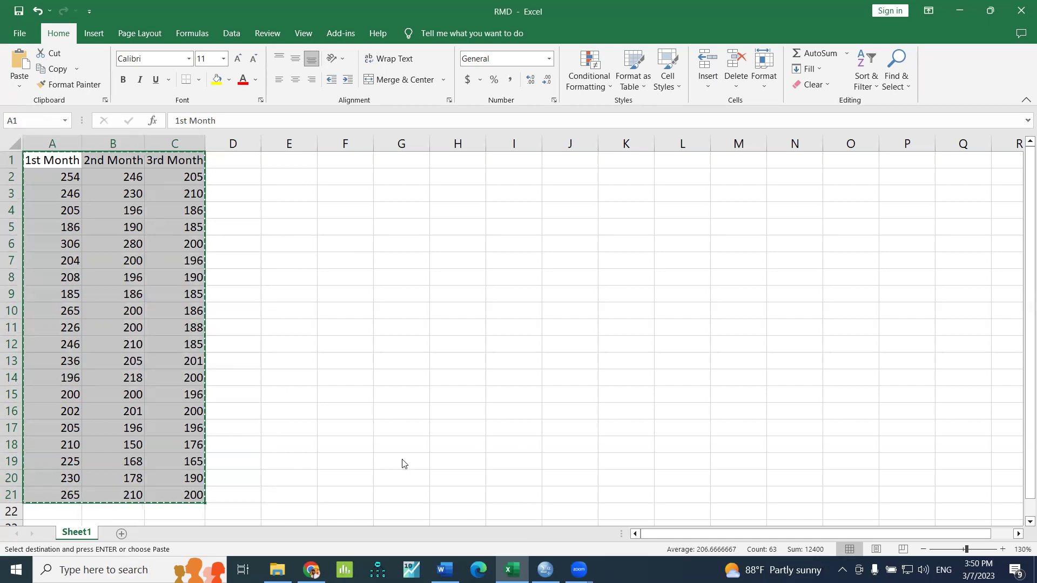
Step: Switch to the empty SPSS dataset and paste the copied data with variable names, starting at the first cell
{"action": "key", "text": "alt+Tab"}
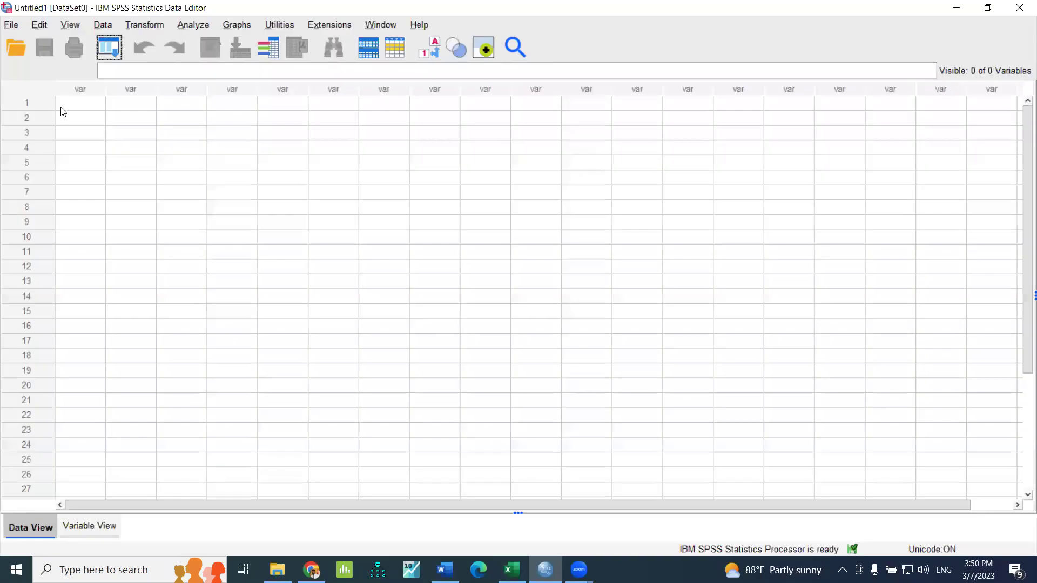
{"action": "left_click", "coordinate": [94, 108]}
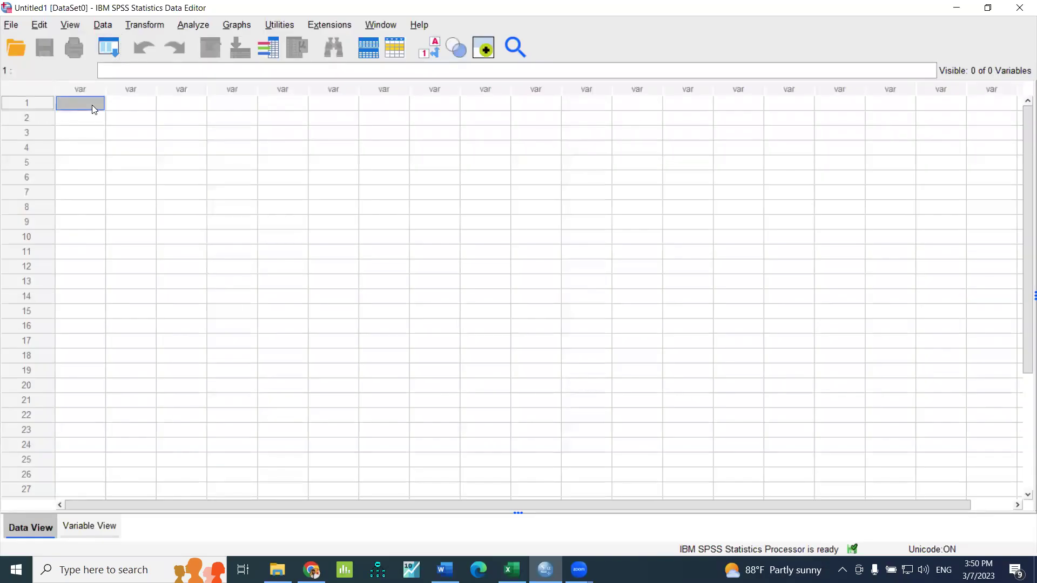
{"action": "right_click", "coordinate": [93, 107]}
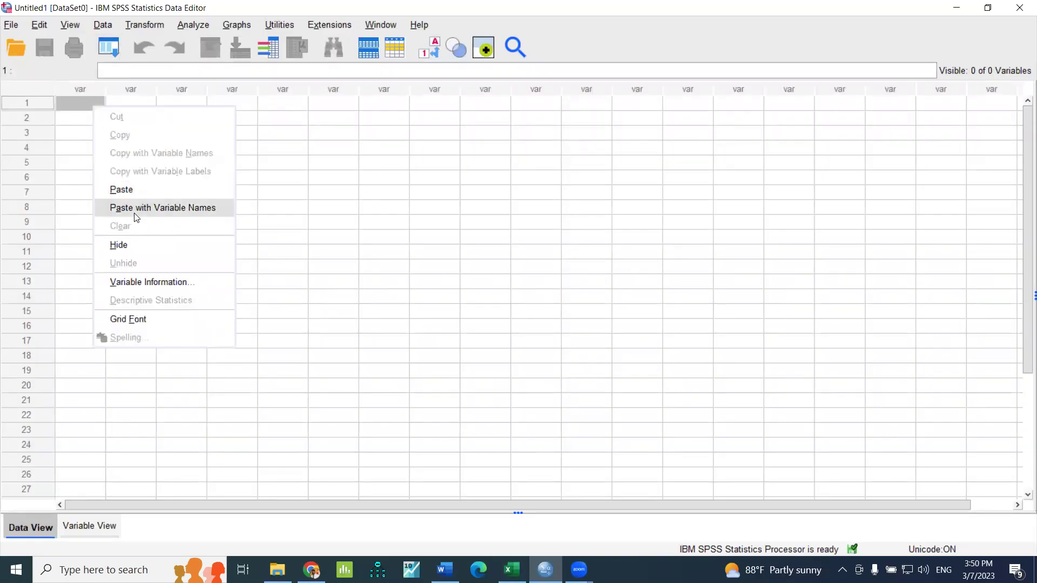
{"action": "left_click", "coordinate": [136, 209]}
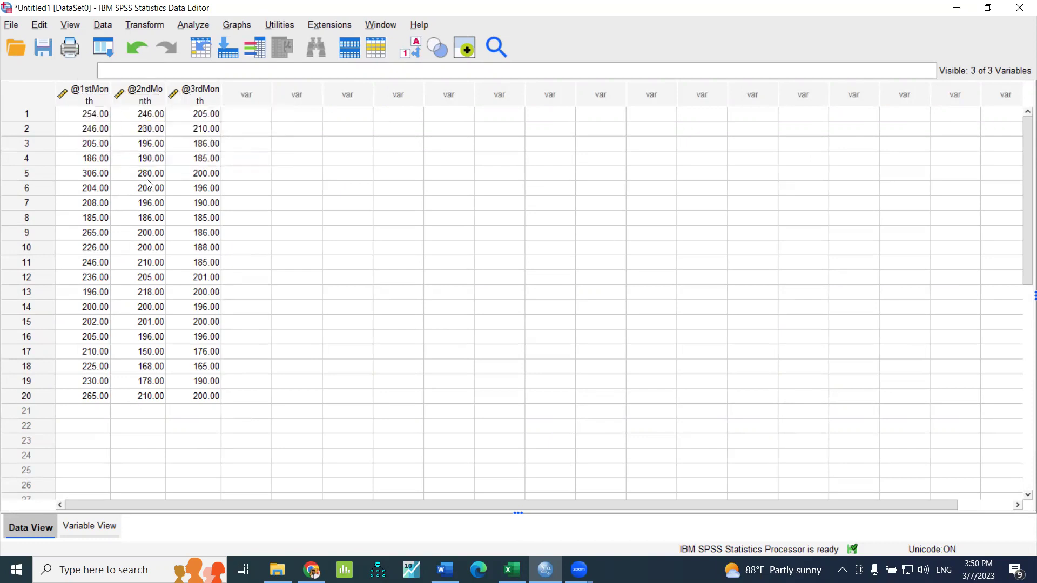
Step: Review the names and properties of the three imported variables, and return to the data rows
{"action": "left_click", "coordinate": [90, 526]}
{"action": "left_click", "coordinate": [87, 83]}
{"action": "left_click", "coordinate": [86, 84]}
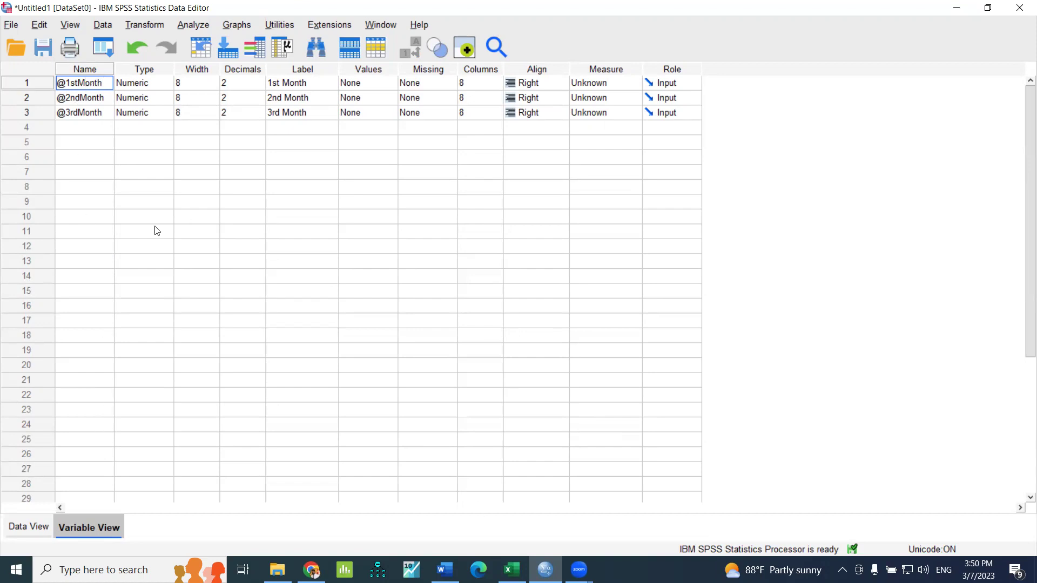
{"action": "key", "text": "ctrl+t"}
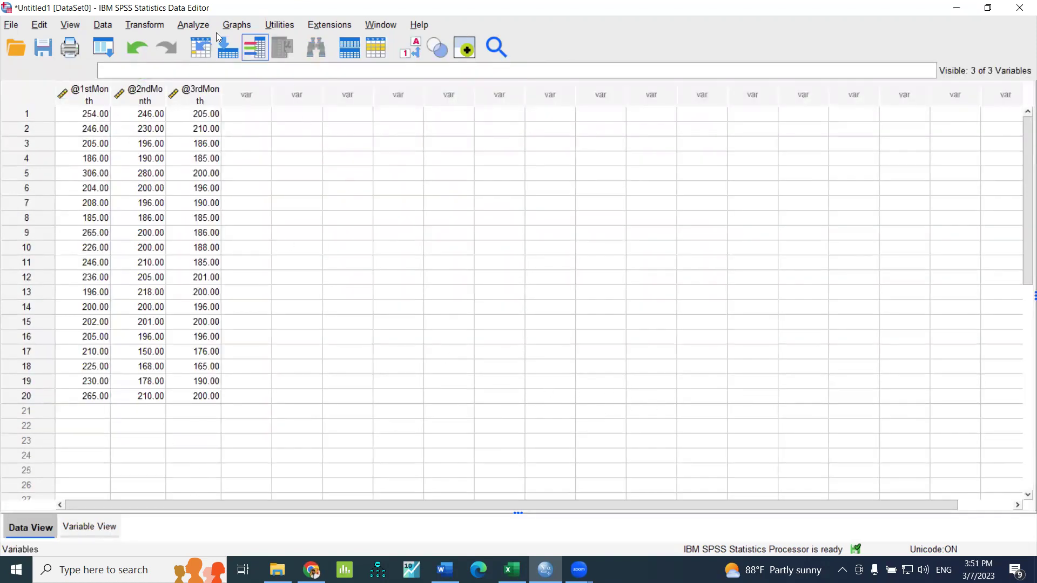
Step: Start a General Linear Model repeated measures analysis and define a within-subject factor named CL with 3 levels
{"action": "left_click", "coordinate": [193, 26]}
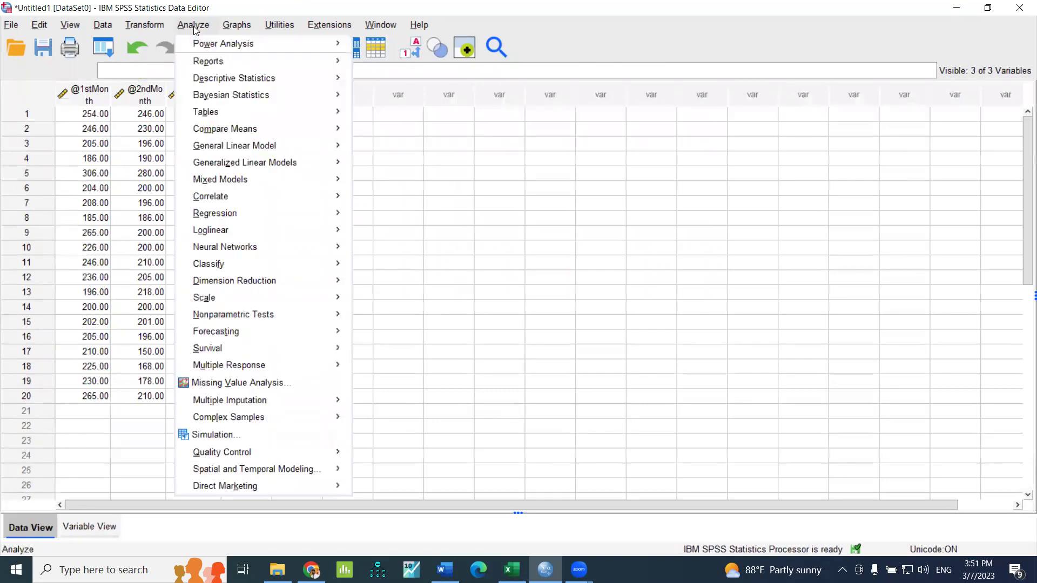
{"action": "mouse_move", "coordinate": [207, 146]}
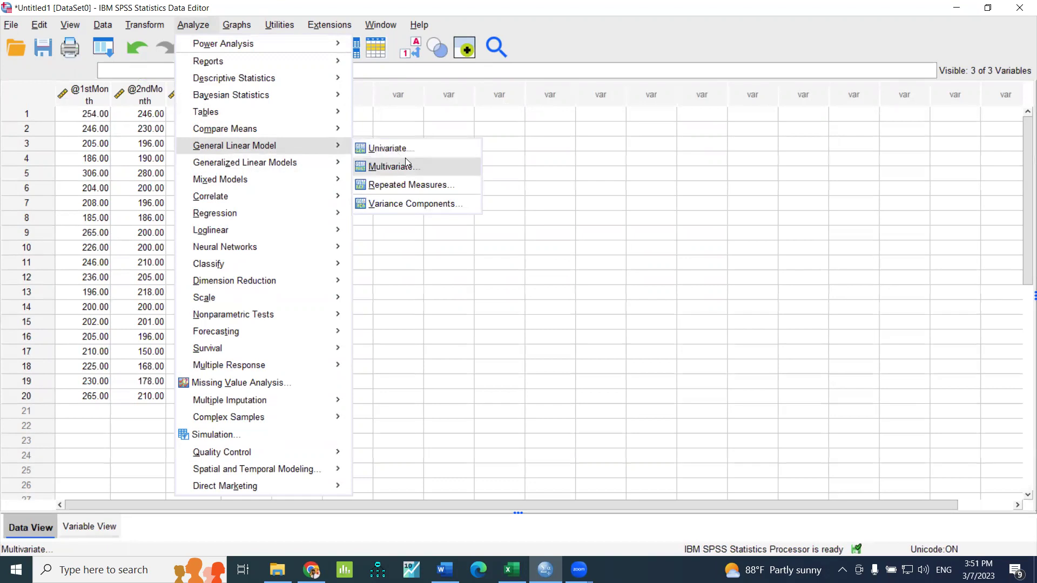
{"action": "left_click", "coordinate": [406, 185]}
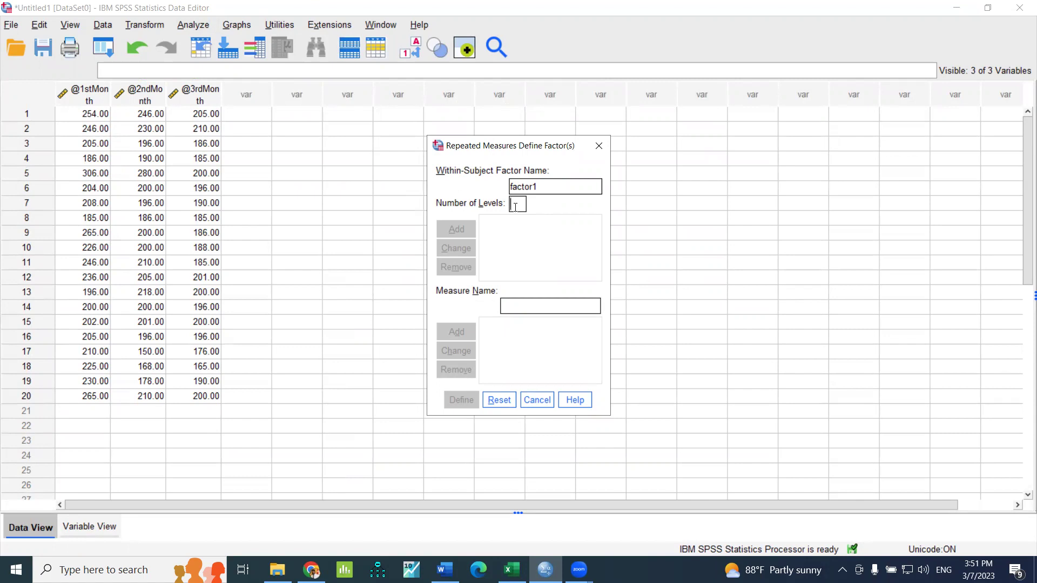
{"action": "double_click", "coordinate": [544, 184]}
{"action": "type", "text": "C"}
{"action": "type", "text": "L"}
{"action": "type", "text": "3"}
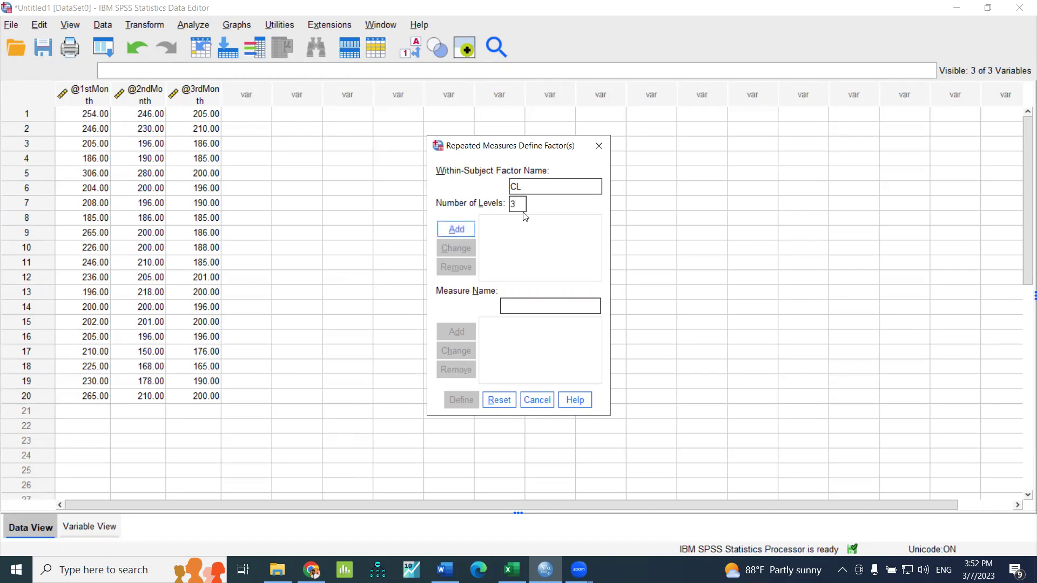
{"action": "left_click", "coordinate": [455, 230]}
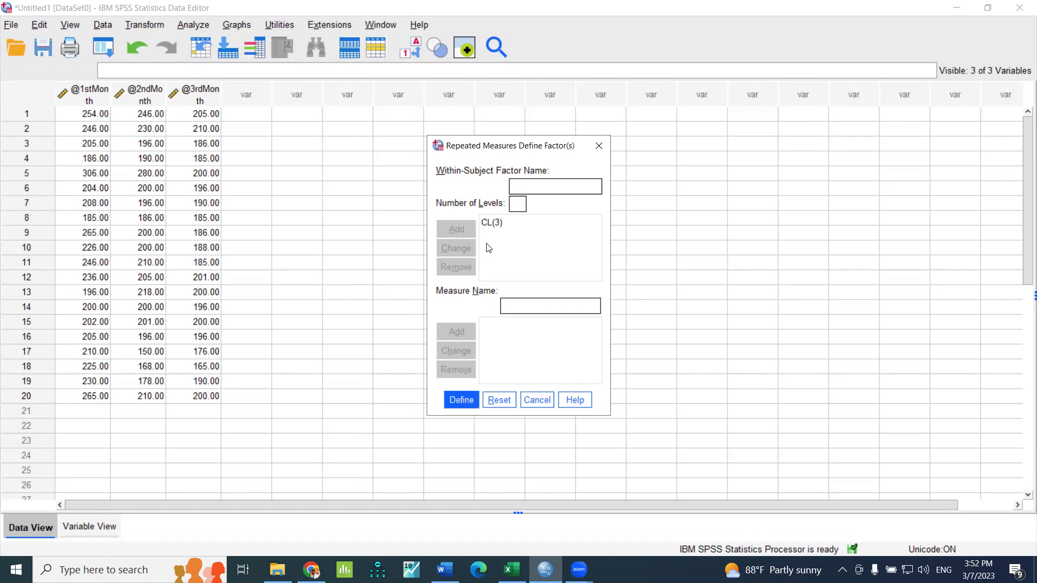
{"action": "left_click", "coordinate": [464, 399]}
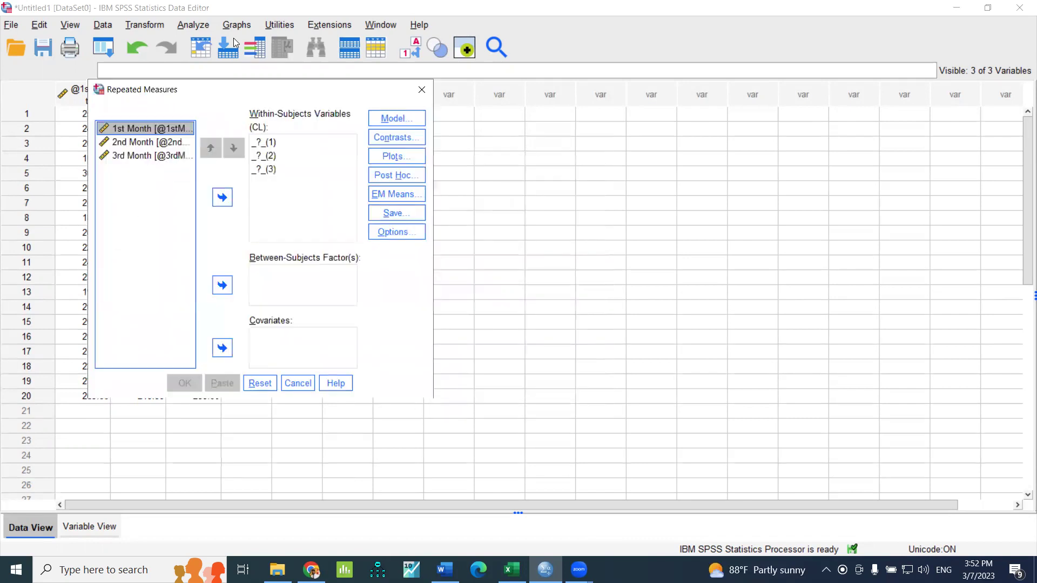
Step: Assign 1st Month, 2nd Month and 3rd Month in order as the three within-subjects variables of CL
{"action": "left_click_drag", "start_coordinate": [240, 99], "coordinate": [500, 125]}
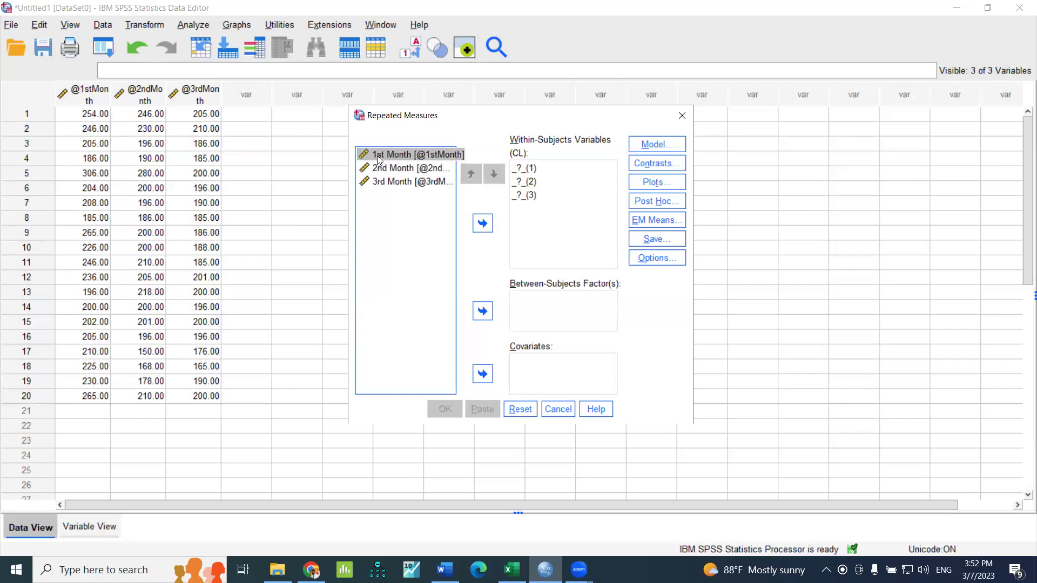
{"action": "left_click", "coordinate": [483, 223]}
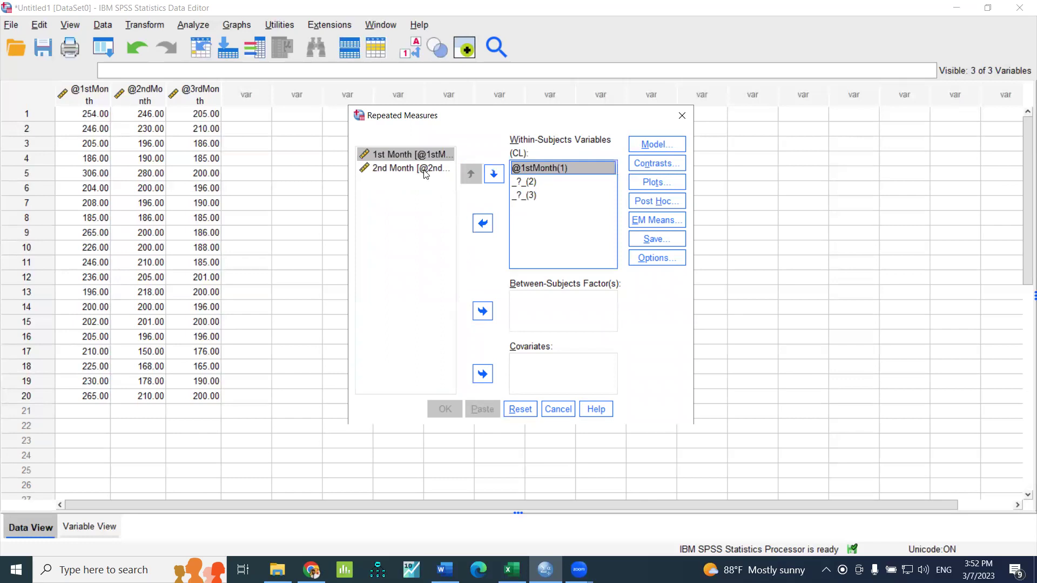
{"action": "left_click", "coordinate": [482, 224]}
{"action": "left_click", "coordinate": [397, 156]}
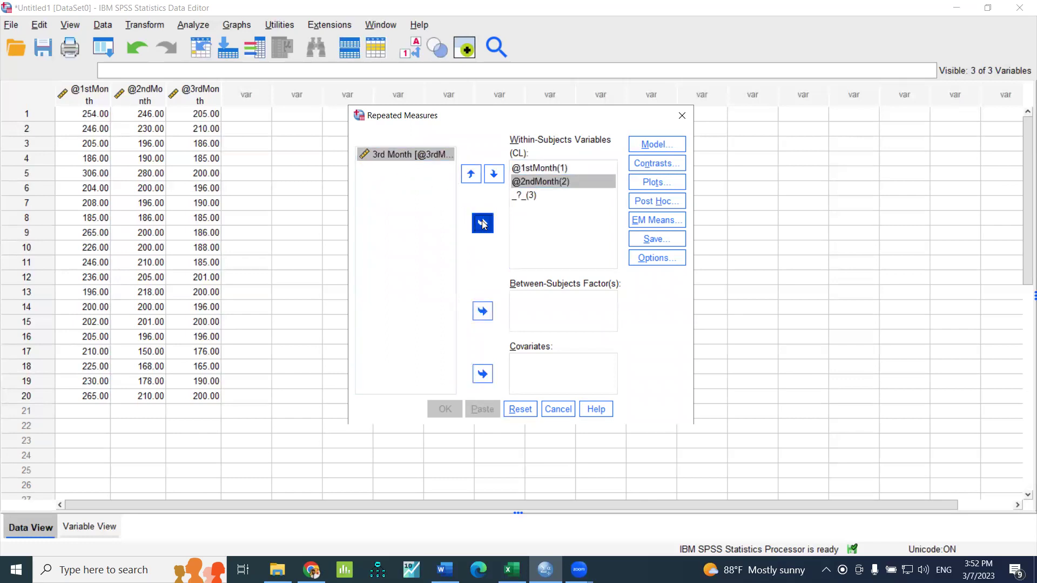
{"action": "left_click", "coordinate": [483, 223]}
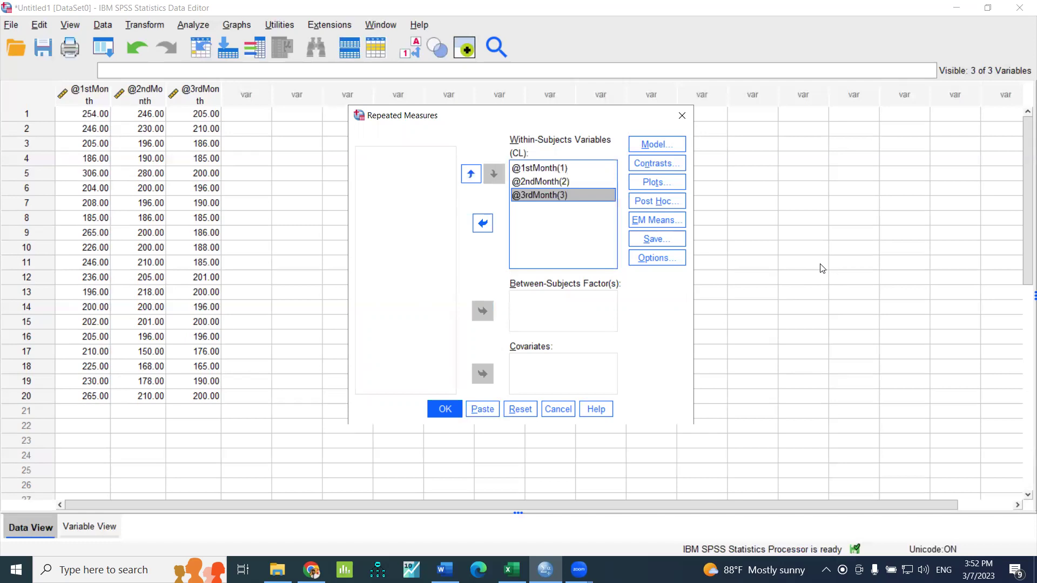
Step: Include descriptive statistics in the repeated measures output options
{"action": "left_click", "coordinate": [657, 259]}
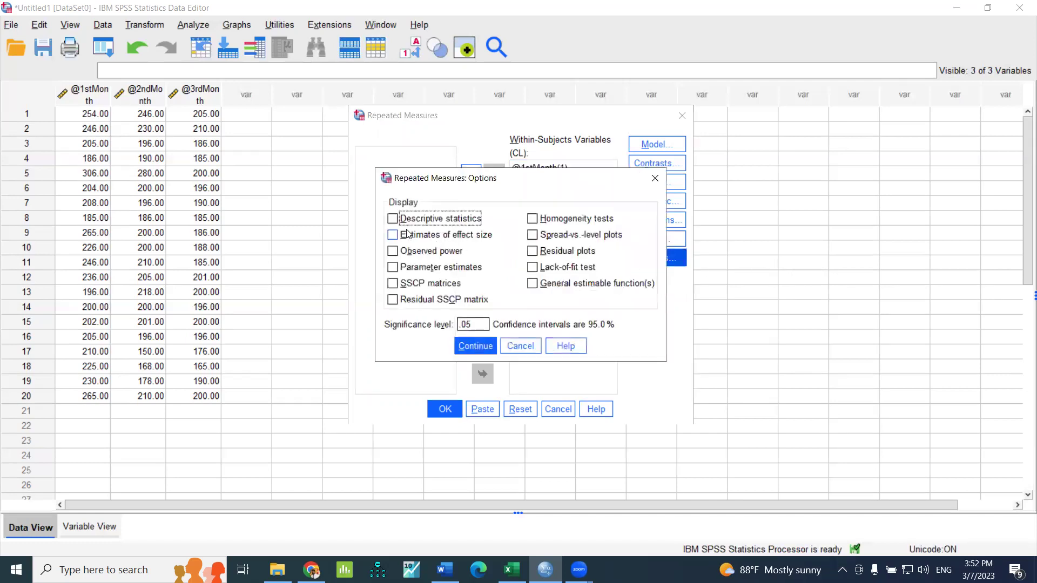
{"action": "left_click", "coordinate": [412, 220]}
{"action": "left_click", "coordinate": [475, 345]}
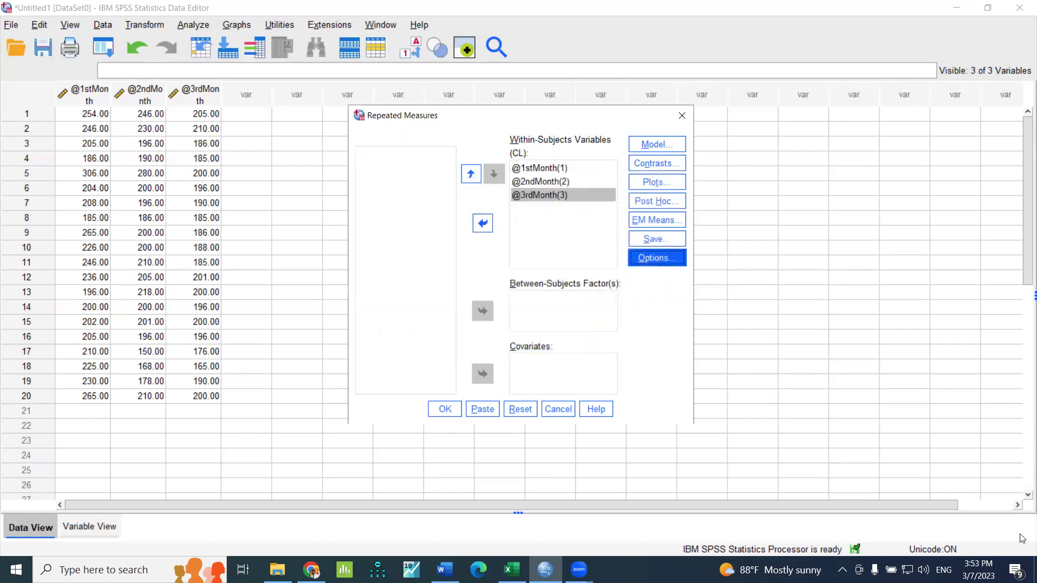
Step: Request estimated marginal means for CL with main effects compared using the Bonferroni adjustment, and run the analysis
{"action": "left_click", "coordinate": [647, 225]}
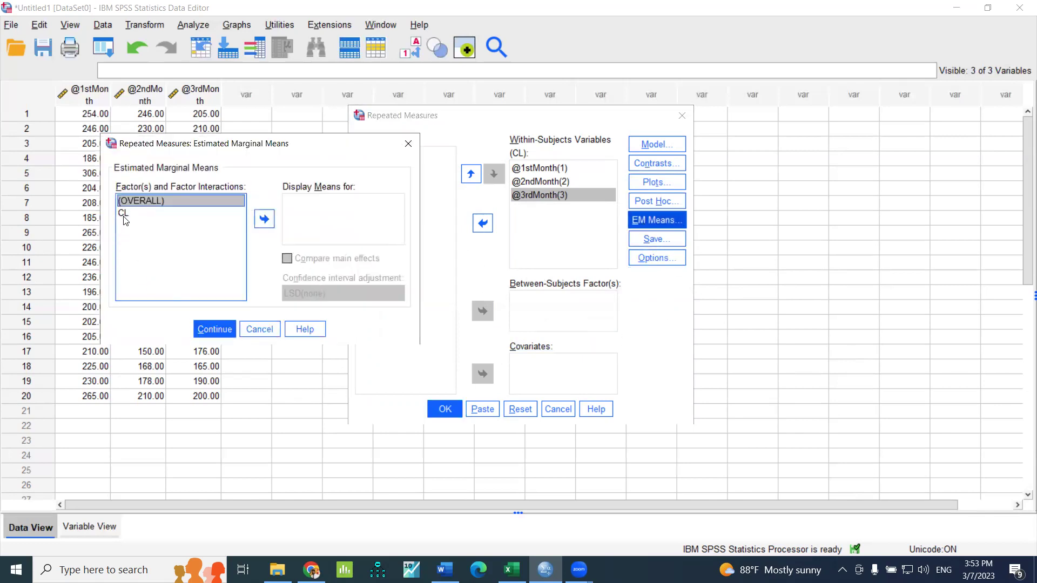
{"action": "left_click", "coordinate": [123, 214]}
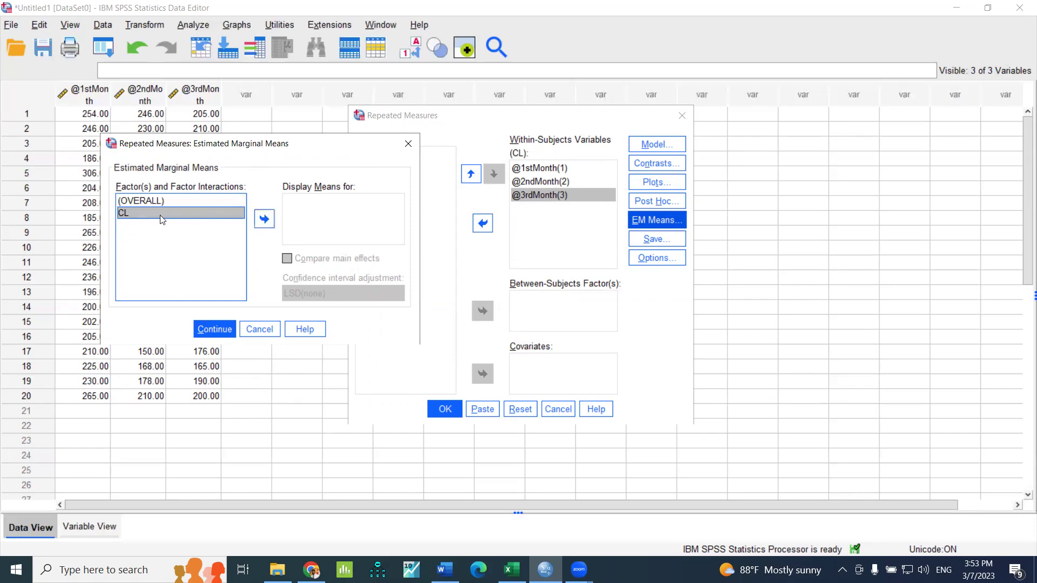
{"action": "left_click", "coordinate": [265, 219]}
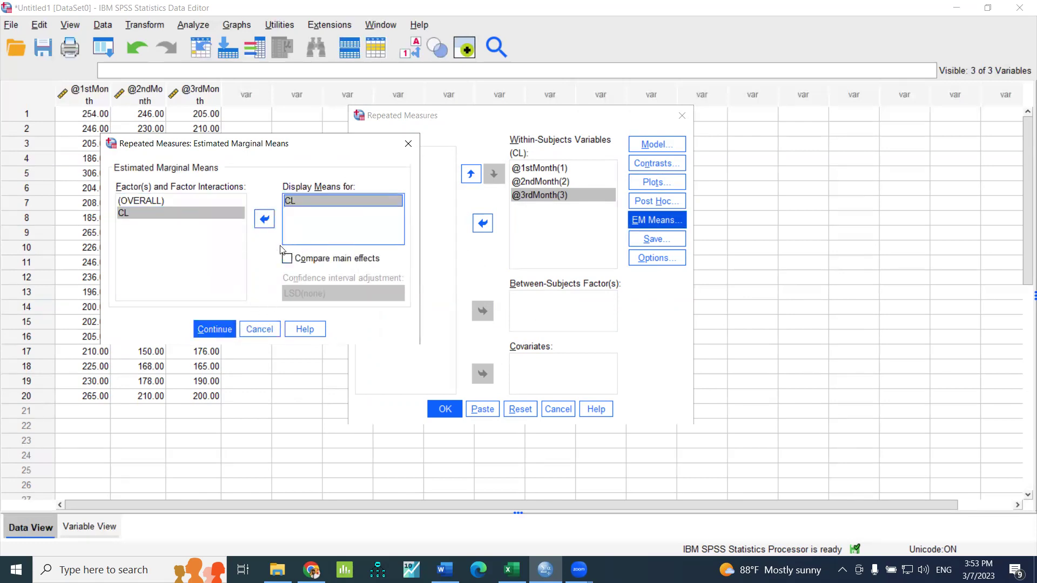
{"action": "left_click", "coordinate": [287, 258]}
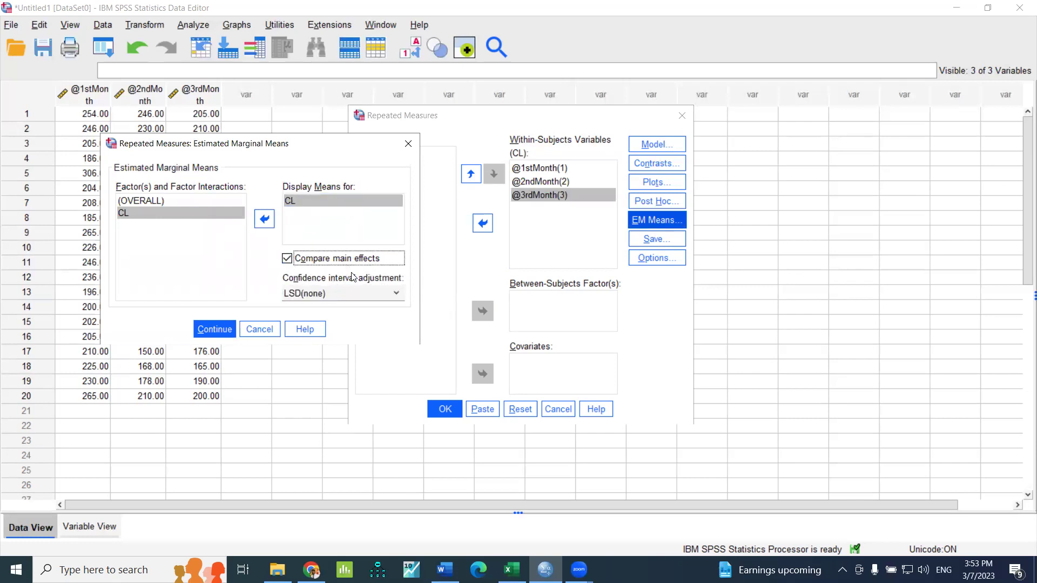
{"action": "left_click", "coordinate": [397, 293]}
{"action": "left_click", "coordinate": [354, 331]}
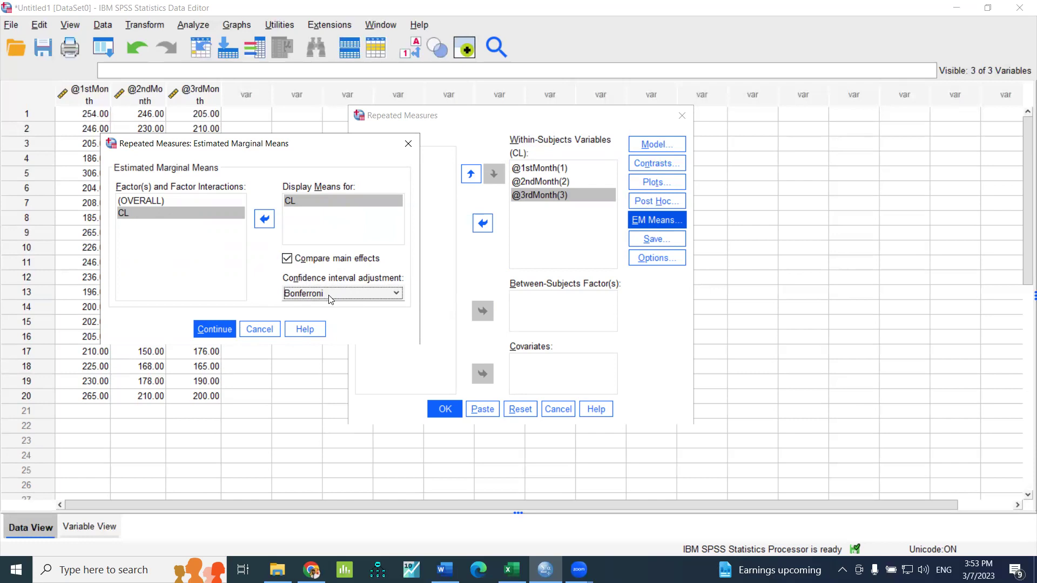
{"action": "left_click", "coordinate": [206, 330]}
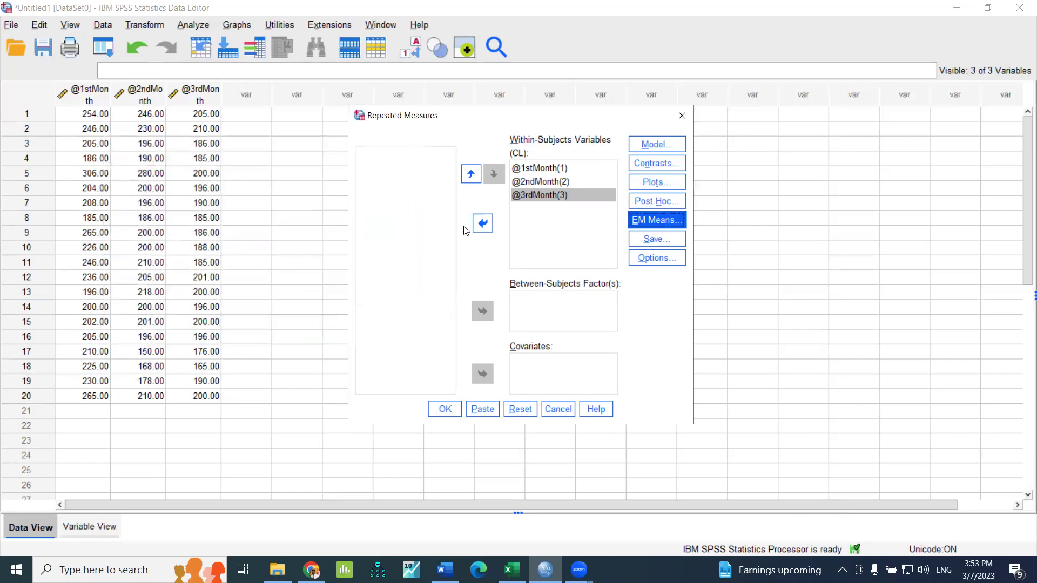
{"action": "left_click", "coordinate": [446, 410]}
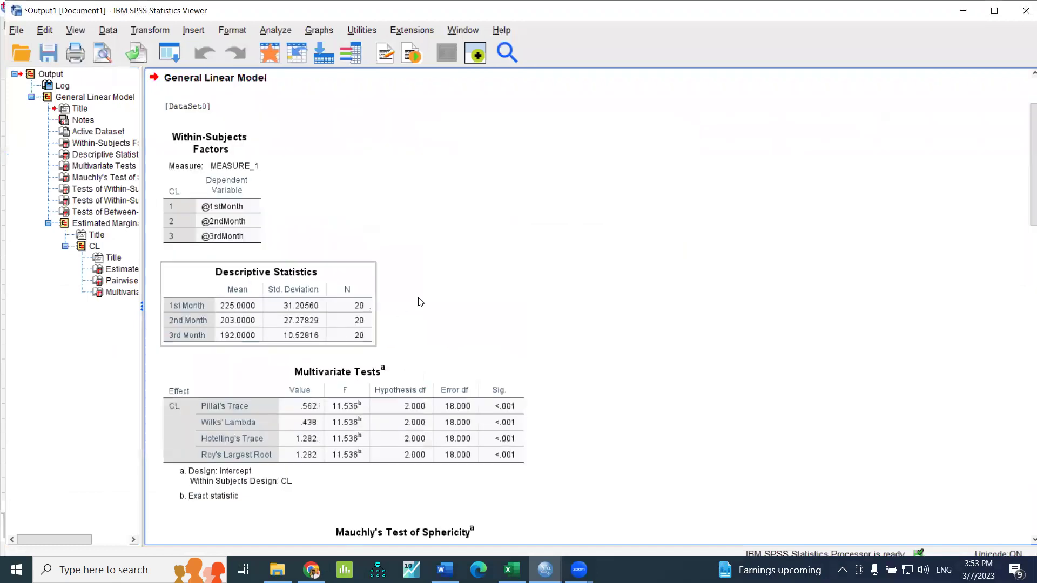
Step: Examine the descriptive statistics and multivariate tests, temporarily circling the F and Sig. values of Pillai's Trace with screen annotations
{"action": "scroll", "coordinate": [583, 421], "scroll_direction": "down", "scroll_amount": 3}
{"action": "scroll", "coordinate": [581, 422], "scroll_direction": "up", "scroll_amount": 1}
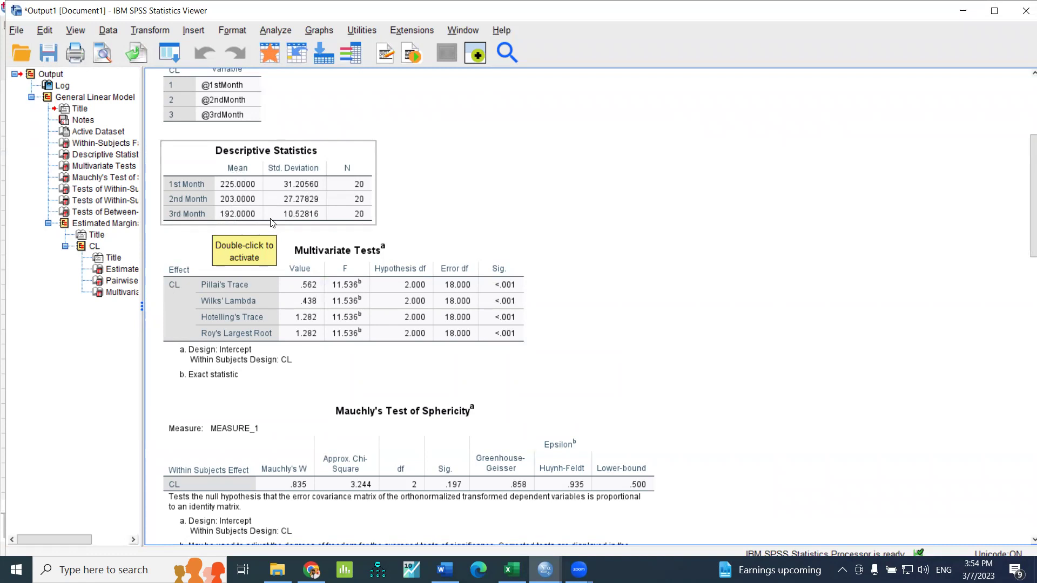
{"action": "scroll", "coordinate": [720, 273], "scroll_direction": "down", "scroll_amount": 3}
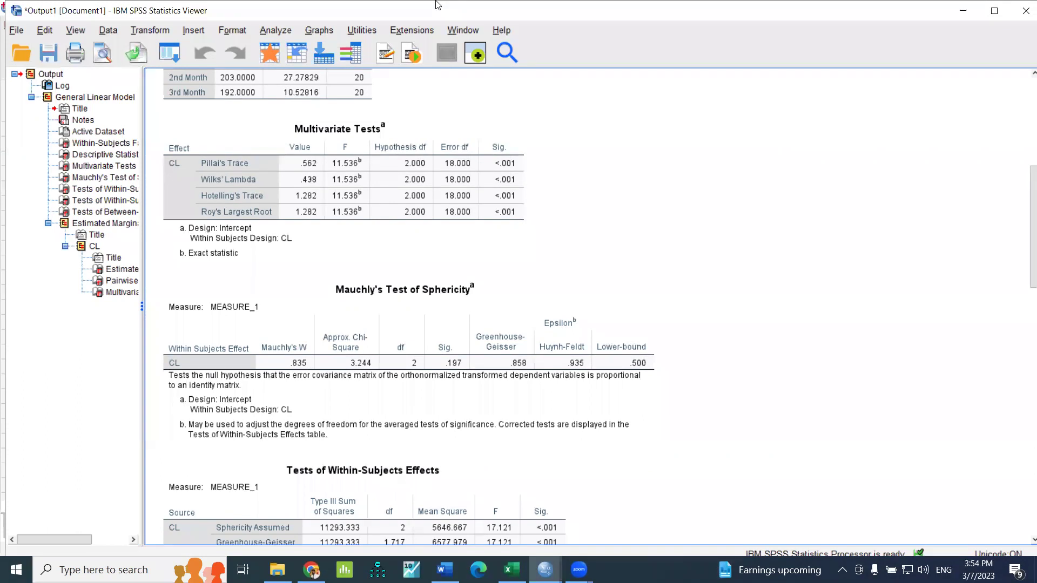
{"action": "left_click", "coordinate": [608, 14]}
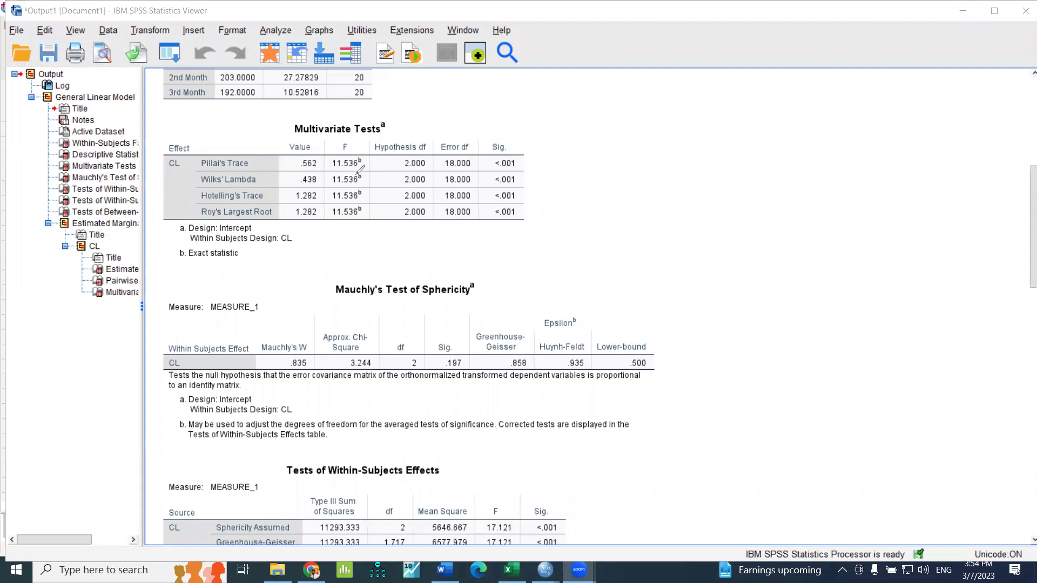
{"action": "mouse_move", "coordinate": [361, 153]}
{"action": "left_mouse_down"}
{"action": "mouse_move", "coordinate": [325, 161]}
{"action": "mouse_move", "coordinate": [329, 174]}
{"action": "mouse_move", "coordinate": [346, 184]}
{"action": "mouse_move", "coordinate": [363, 153]}
{"action": "left_mouse_up"}
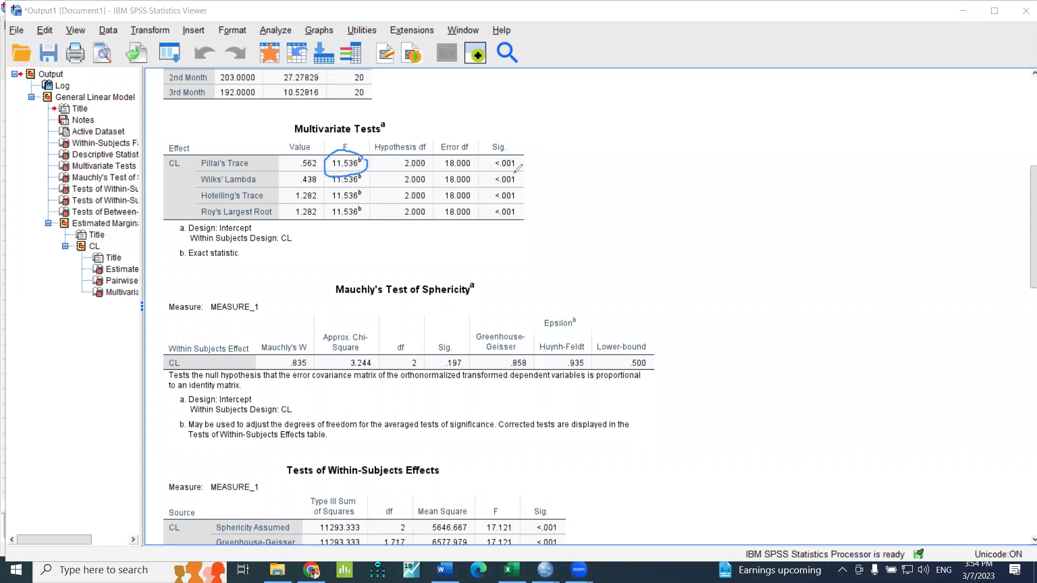
{"action": "mouse_move", "coordinate": [517, 155]}
{"action": "left_mouse_down"}
{"action": "mouse_move", "coordinate": [502, 151]}
{"action": "mouse_move", "coordinate": [511, 172]}
{"action": "mouse_move", "coordinate": [519, 152]}
{"action": "left_mouse_up"}
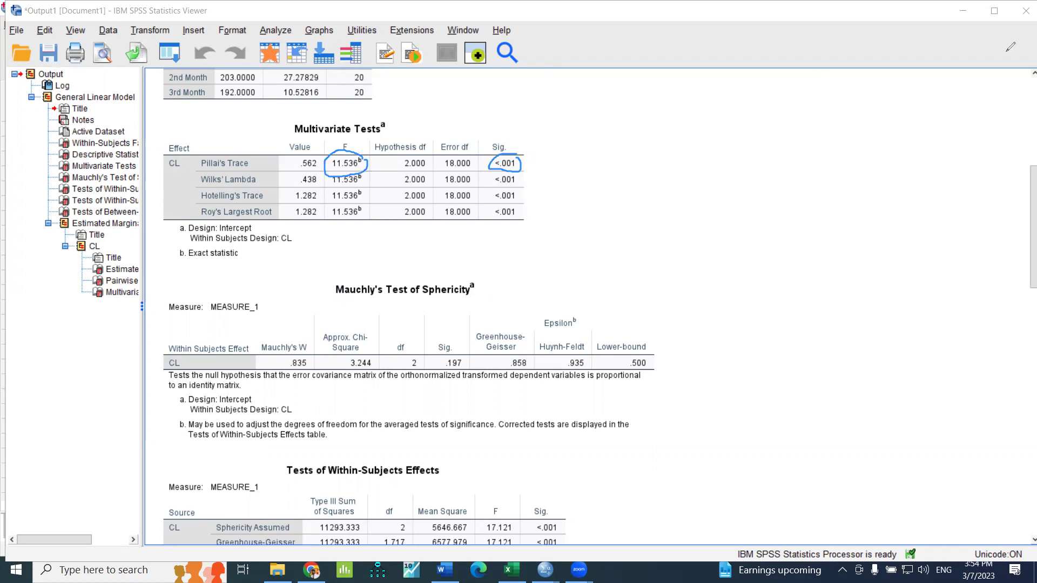
{"action": "key", "text": "e"}
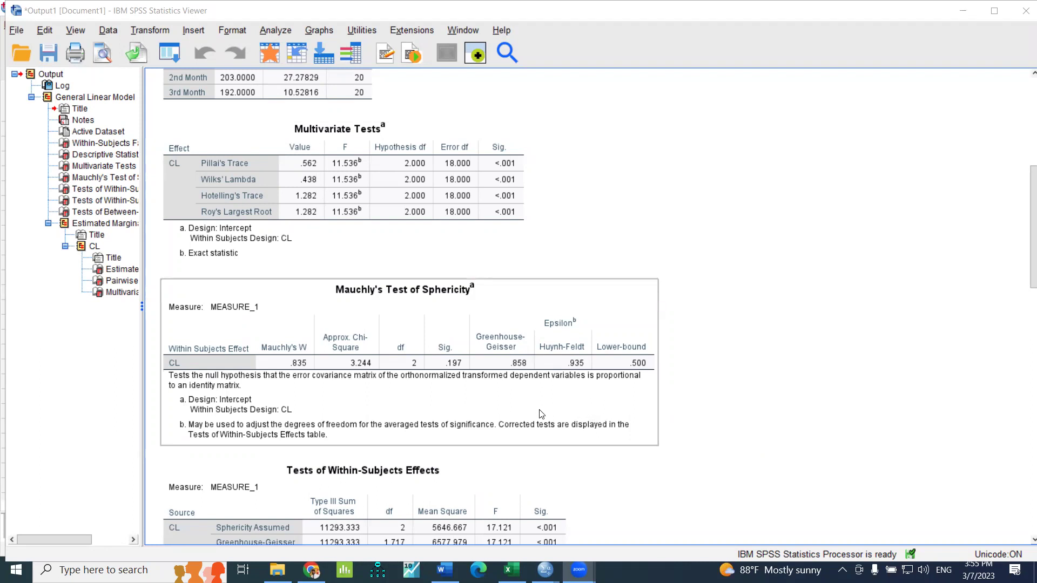
Step: Review the output from Mauchly's Test of Sphericity through the within-subjects tests to the Pairwise Comparisons table
{"action": "scroll", "coordinate": [540, 413], "scroll_direction": "down", "scroll_amount": 2}
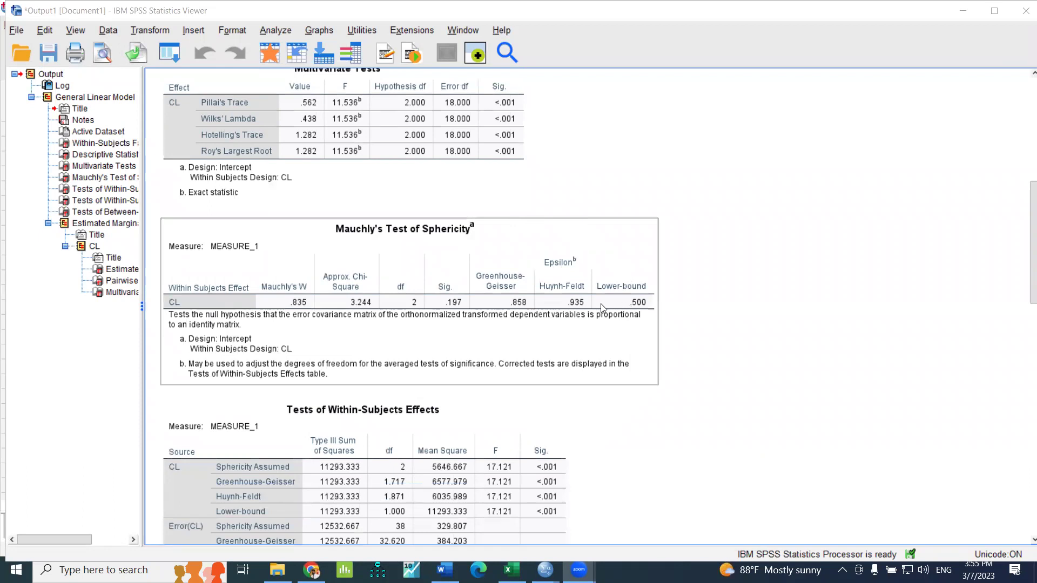
{"action": "scroll", "coordinate": [597, 362], "scroll_direction": "down", "scroll_amount": 6}
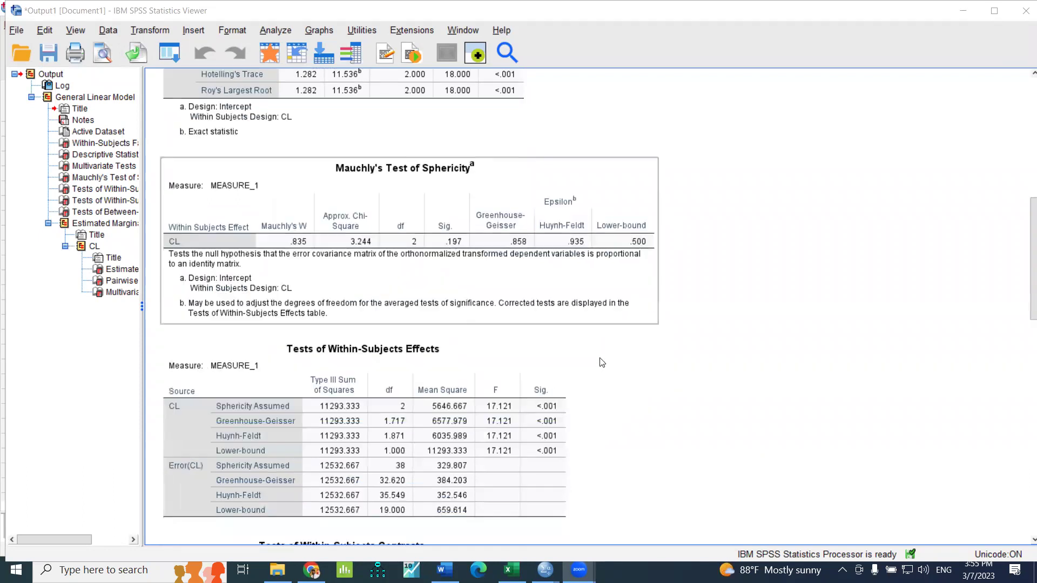
{"action": "scroll", "coordinate": [582, 359], "scroll_direction": "down", "scroll_amount": 5}
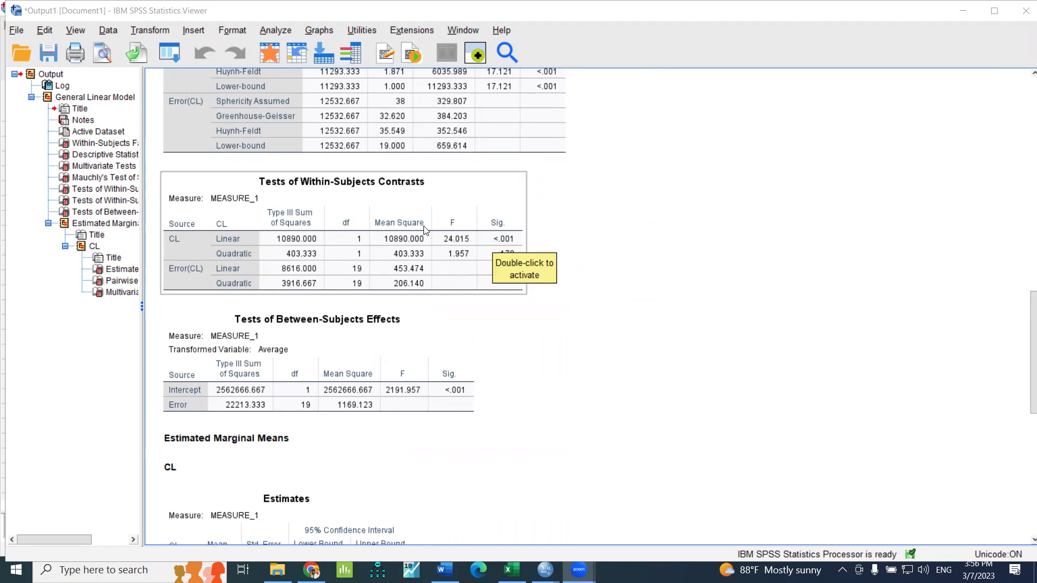
{"action": "scroll", "coordinate": [426, 231], "scroll_direction": "down", "scroll_amount": 10}
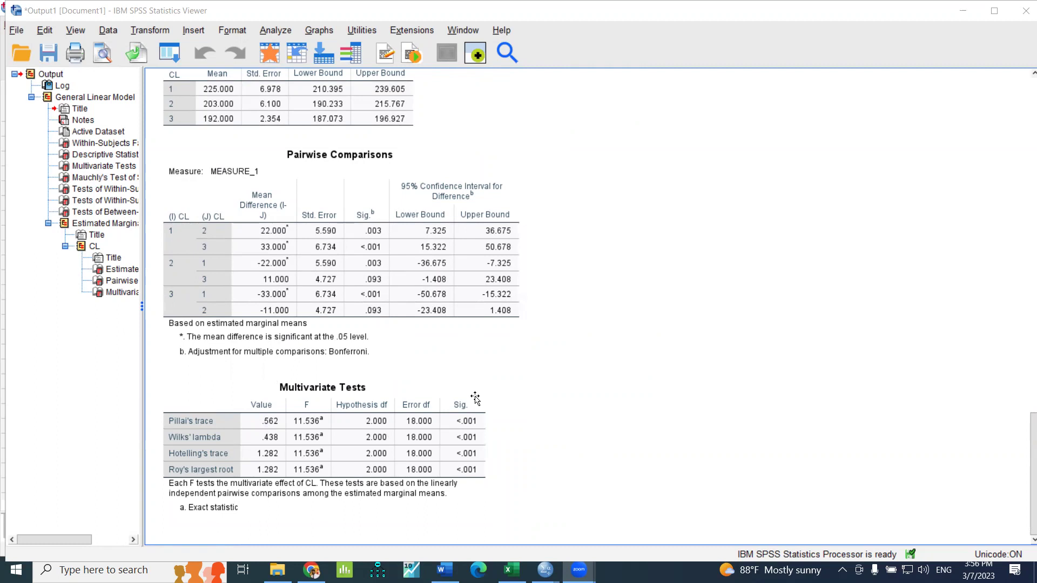
Step: Switch to the Word document and handwrite x1, x2 and x3 as annotations beside the sphericity paragraph
{"action": "key", "text": "alt+Tab"}
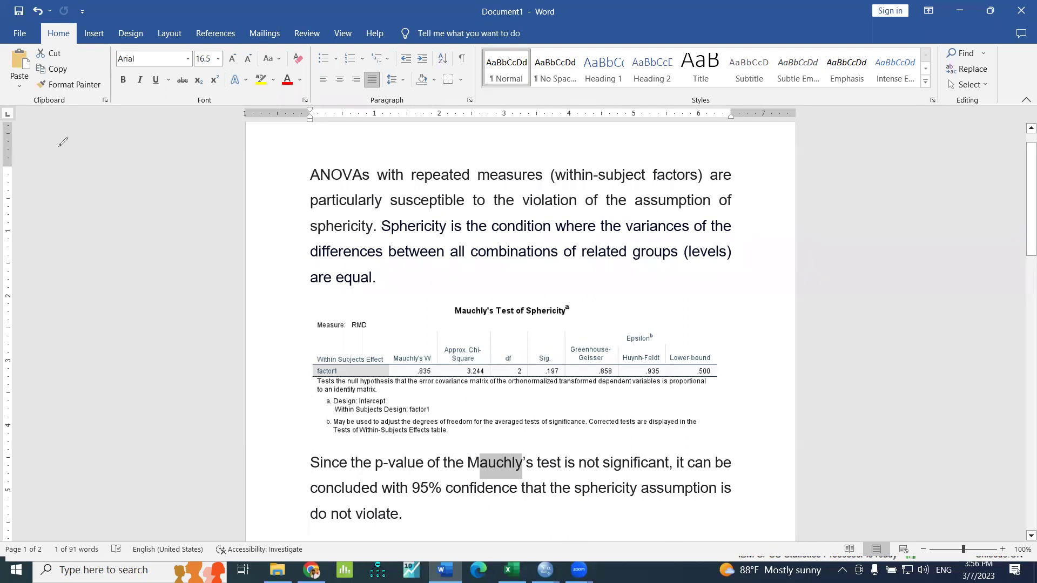
{"action": "mouse_move", "coordinate": [61, 131]}
{"action": "left_mouse_down"}
{"action": "mouse_move", "coordinate": [79, 146]}
{"action": "mouse_move", "coordinate": [61, 147]}
{"action": "mouse_move", "coordinate": [84, 153]}
{"action": "left_mouse_up"}
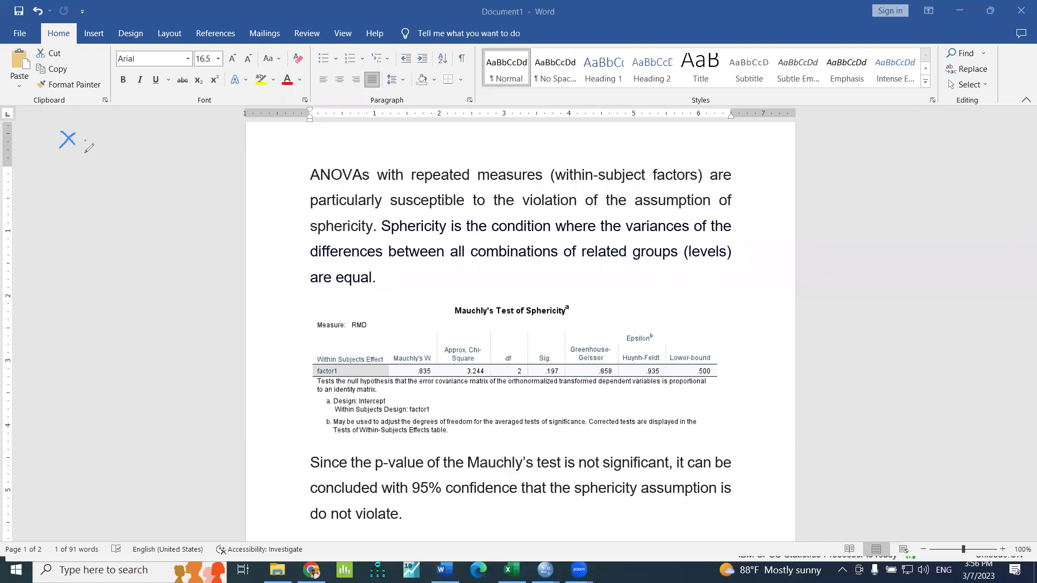
{"action": "mouse_move", "coordinate": [124, 126]}
{"action": "left_mouse_down"}
{"action": "mouse_move", "coordinate": [142, 141]}
{"action": "mouse_move", "coordinate": [143, 128]}
{"action": "mouse_move", "coordinate": [131, 136]}
{"action": "mouse_move", "coordinate": [160, 149]}
{"action": "left_mouse_up"}
{"action": "mouse_move", "coordinate": [197, 120]}
{"action": "left_mouse_down"}
{"action": "mouse_move", "coordinate": [214, 138]}
{"action": "mouse_move", "coordinate": [197, 139]}
{"action": "mouse_move", "coordinate": [220, 139]}
{"action": "mouse_move", "coordinate": [217, 146]}
{"action": "left_mouse_up"}
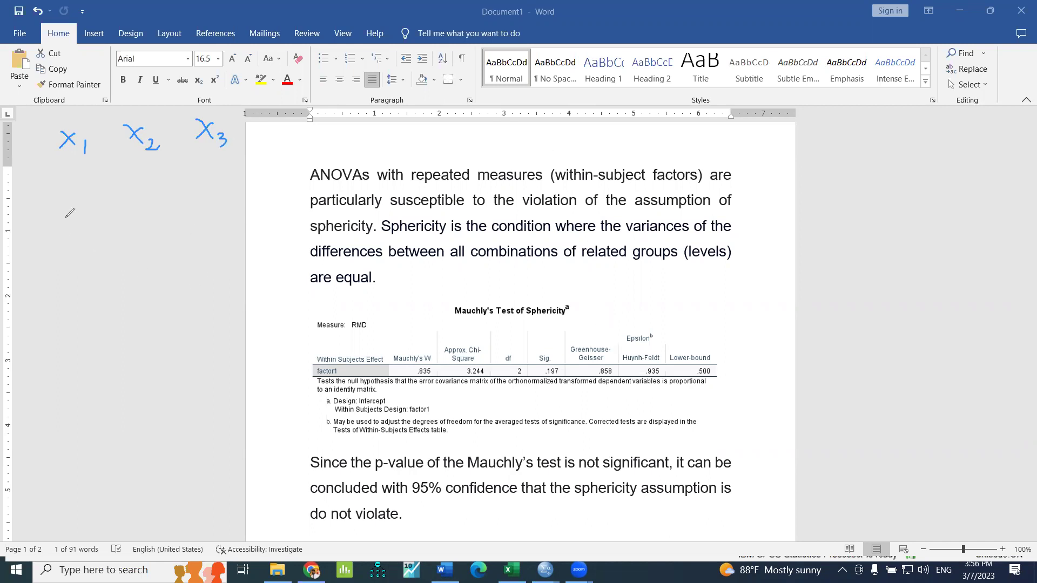
Step: Handwrite the bracketed differences (x1 − x2) and (x1 − x3) below the variables, and clear all annotations
{"action": "mouse_move", "coordinate": [70, 205]}
{"action": "left_mouse_down"}
{"action": "mouse_move", "coordinate": [86, 219]}
{"action": "mouse_move", "coordinate": [66, 222]}
{"action": "mouse_move", "coordinate": [90, 234]}
{"action": "mouse_move", "coordinate": [120, 203]}
{"action": "mouse_move", "coordinate": [167, 208]}
{"action": "mouse_move", "coordinate": [161, 198]}
{"action": "mouse_move", "coordinate": [151, 209]}
{"action": "mouse_move", "coordinate": [185, 215]}
{"action": "left_mouse_up"}
{"action": "mouse_move", "coordinate": [64, 258]}
{"action": "left_mouse_down"}
{"action": "mouse_move", "coordinate": [85, 269]}
{"action": "mouse_move", "coordinate": [66, 271]}
{"action": "mouse_move", "coordinate": [95, 280]}
{"action": "mouse_move", "coordinate": [128, 254]}
{"action": "mouse_move", "coordinate": [189, 250]}
{"action": "mouse_move", "coordinate": [177, 266]}
{"action": "left_mouse_up"}
{"action": "left_click_drag", "start_coordinate": [66, 198], "coordinate": [81, 229]}
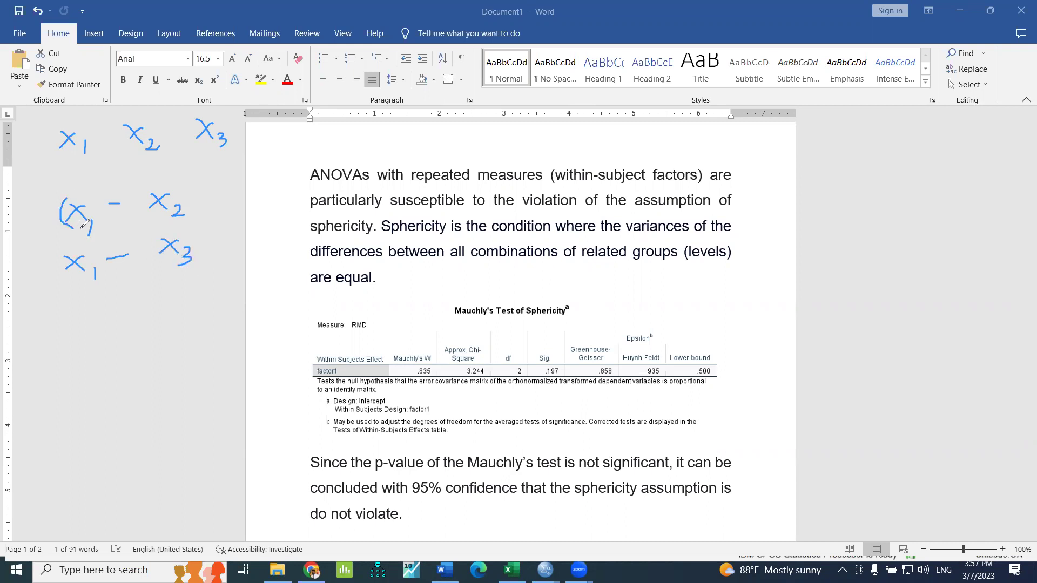
{"action": "left_click_drag", "start_coordinate": [192, 187], "coordinate": [192, 215]}
{"action": "mouse_move", "coordinate": [66, 246]}
{"action": "left_mouse_down"}
{"action": "mouse_move", "coordinate": [53, 281]}
{"action": "mouse_move", "coordinate": [74, 288]}
{"action": "left_mouse_up"}
{"action": "left_click_drag", "start_coordinate": [188, 233], "coordinate": [191, 278]}
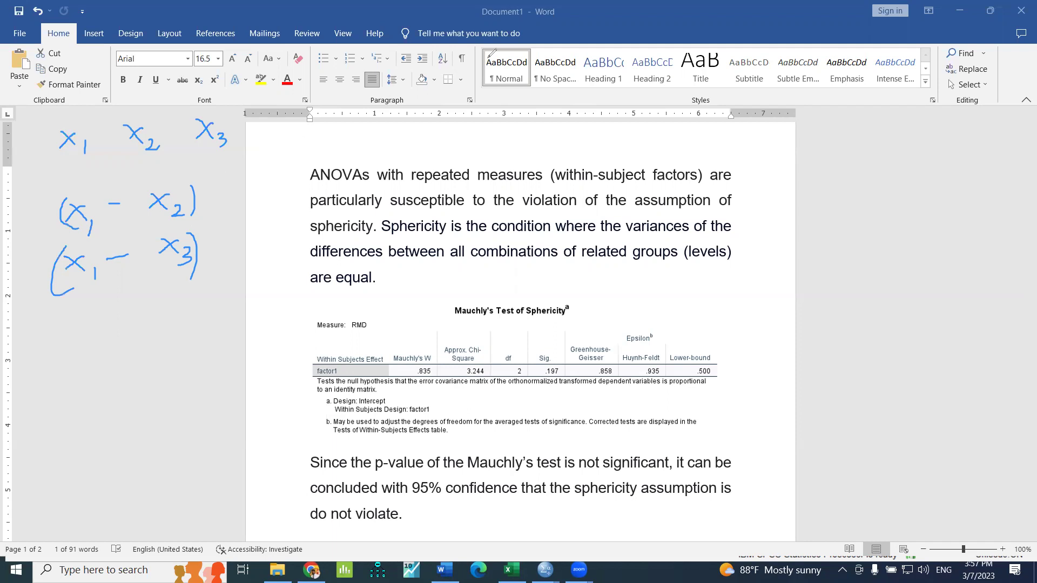
{"action": "key", "text": "e"}
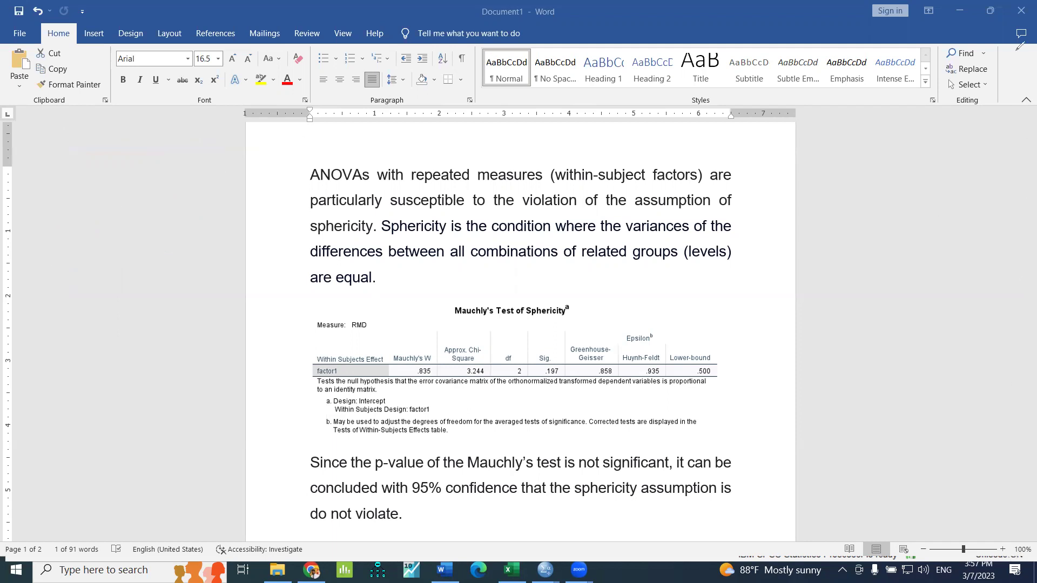
Step: Enlarge the Word document to 170% and read the Mauchly's test table with its sphericity conclusion
{"action": "left_click", "coordinate": [1004, 549]}
{"action": "left_click", "coordinate": [1003, 550]}
{"action": "left_click", "coordinate": [1003, 549]}
{"action": "left_click", "coordinate": [1004, 549]}
{"action": "left_click", "coordinate": [1003, 549]}
{"action": "left_click", "coordinate": [1004, 550]}
{"action": "left_click", "coordinate": [1004, 549]}
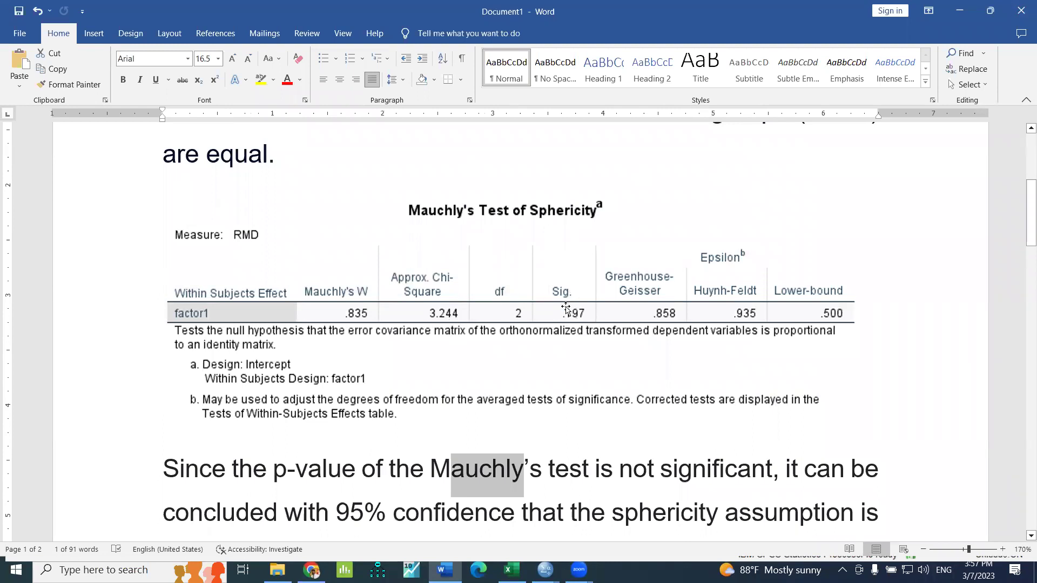
{"action": "scroll", "coordinate": [517, 383], "scroll_direction": "down", "scroll_amount": 3}
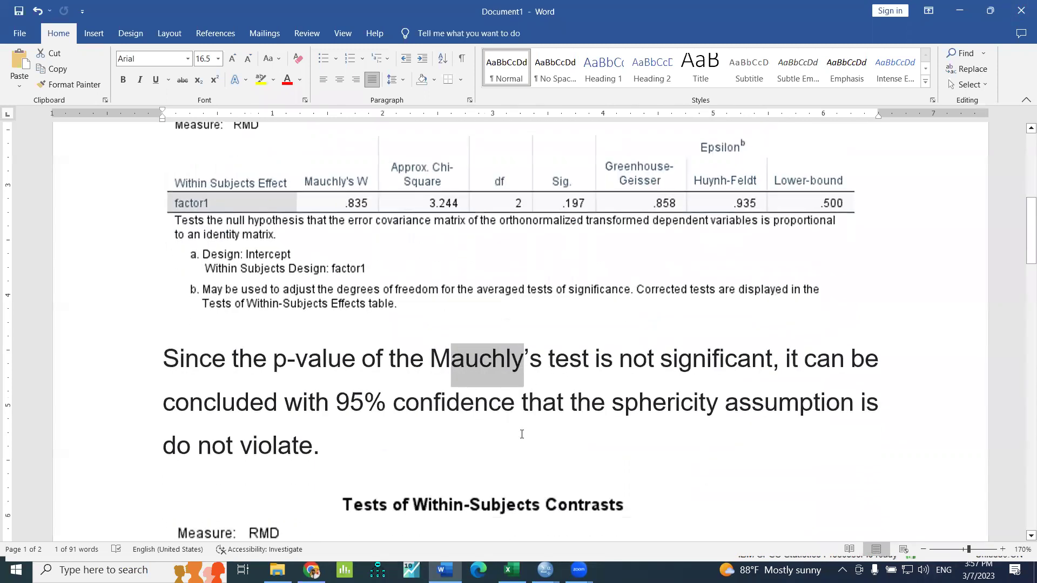
{"action": "left_click", "coordinate": [646, 408]}
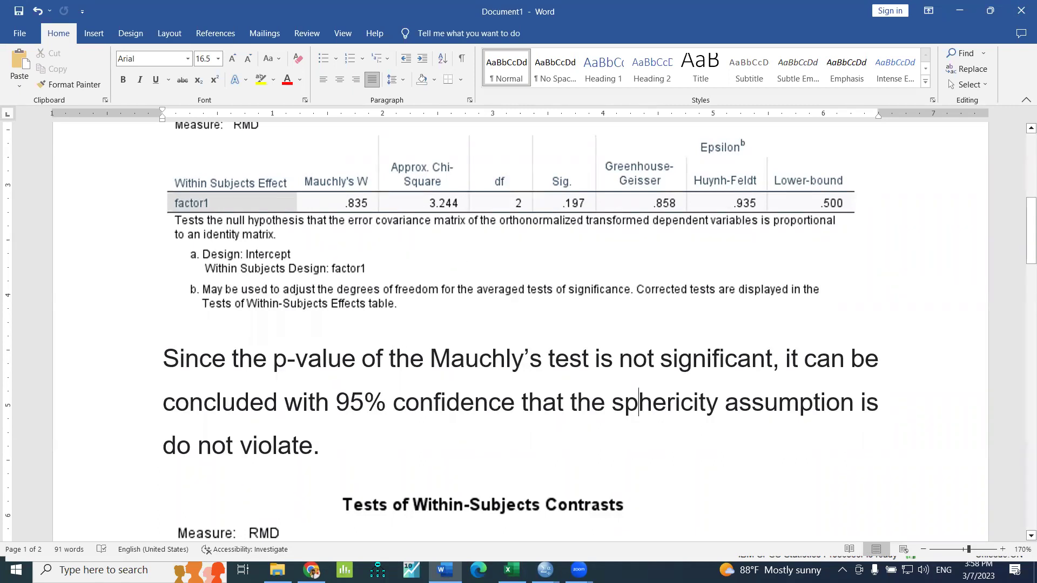
Step: Switch back to the SPSS output and copy the Tests of Within-Subjects Contrasts table
{"action": "key", "text": "alt+Tab"}
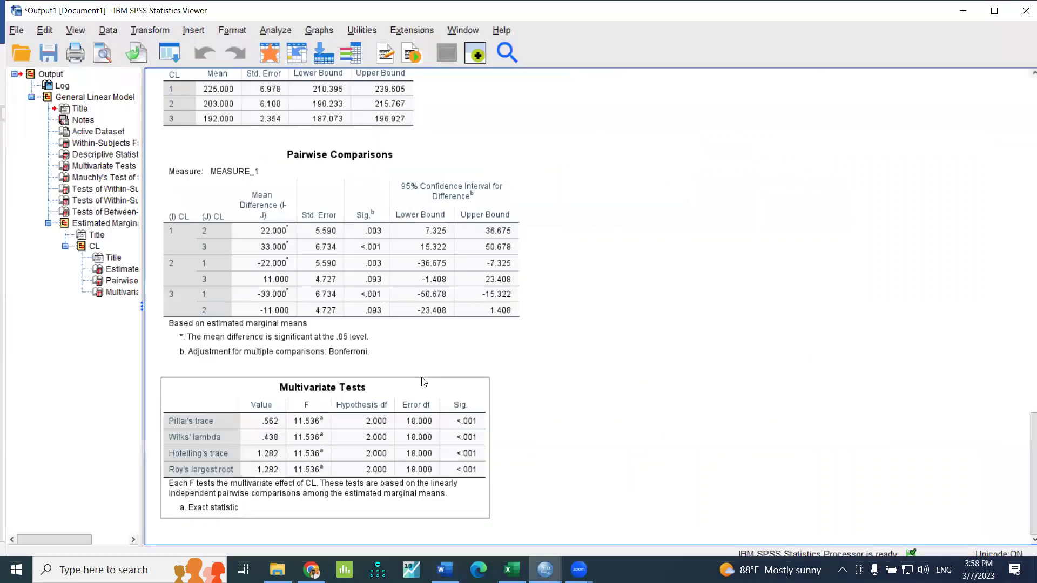
{"action": "scroll", "coordinate": [424, 382], "scroll_direction": "up", "scroll_amount": 10}
{"action": "scroll", "coordinate": [395, 301], "scroll_direction": "up", "scroll_amount": 5}
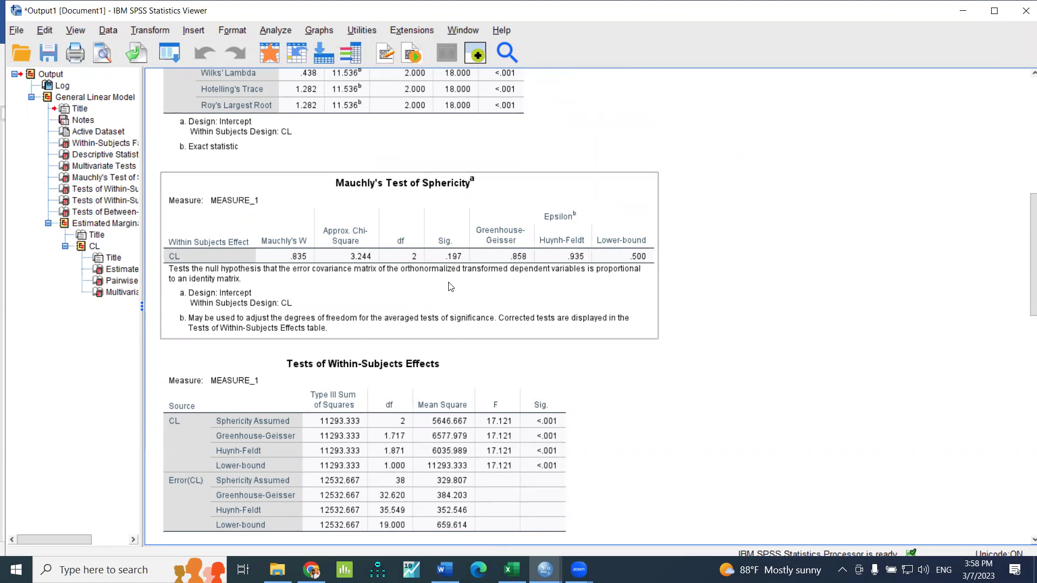
{"action": "scroll", "coordinate": [451, 287], "scroll_direction": "down", "scroll_amount": 5}
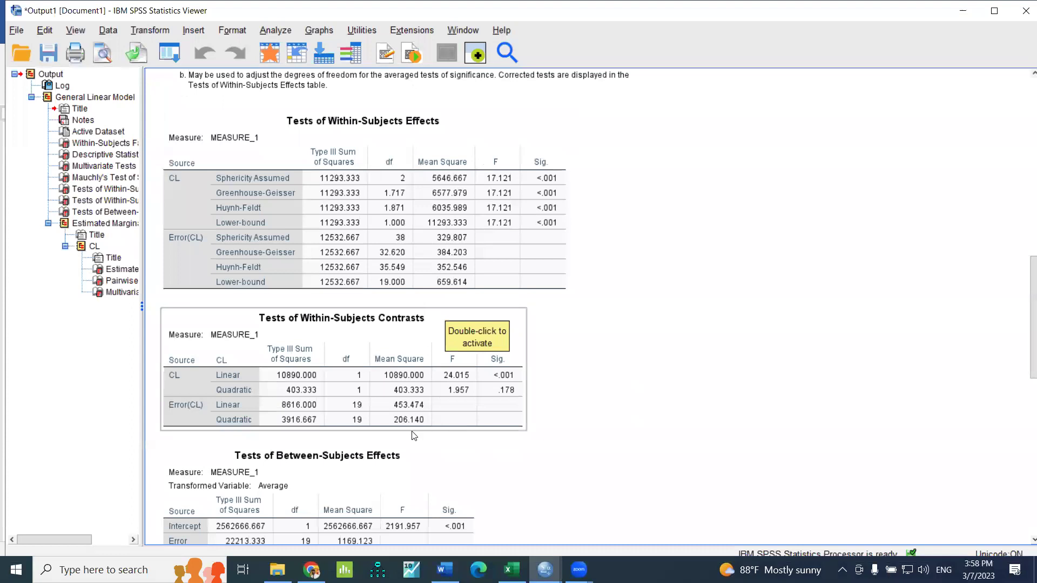
{"action": "right_click", "coordinate": [367, 348]}
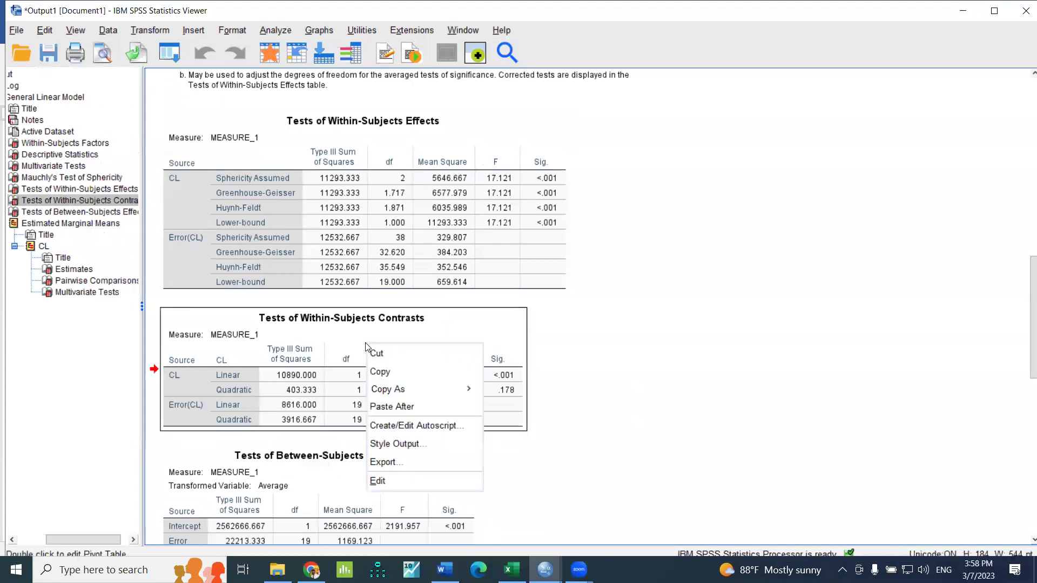
{"action": "left_click", "coordinate": [418, 372]}
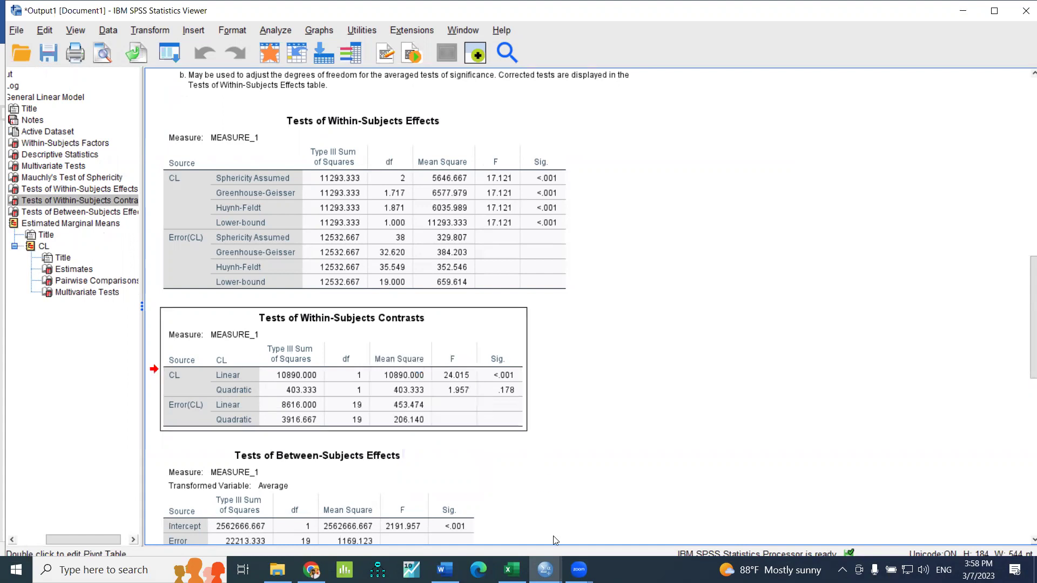
Step: In the Word document, replace the existing Tests of Within-Subjects Contrasts picture with the table copied from SPSS
{"action": "left_click", "coordinate": [444, 570]}
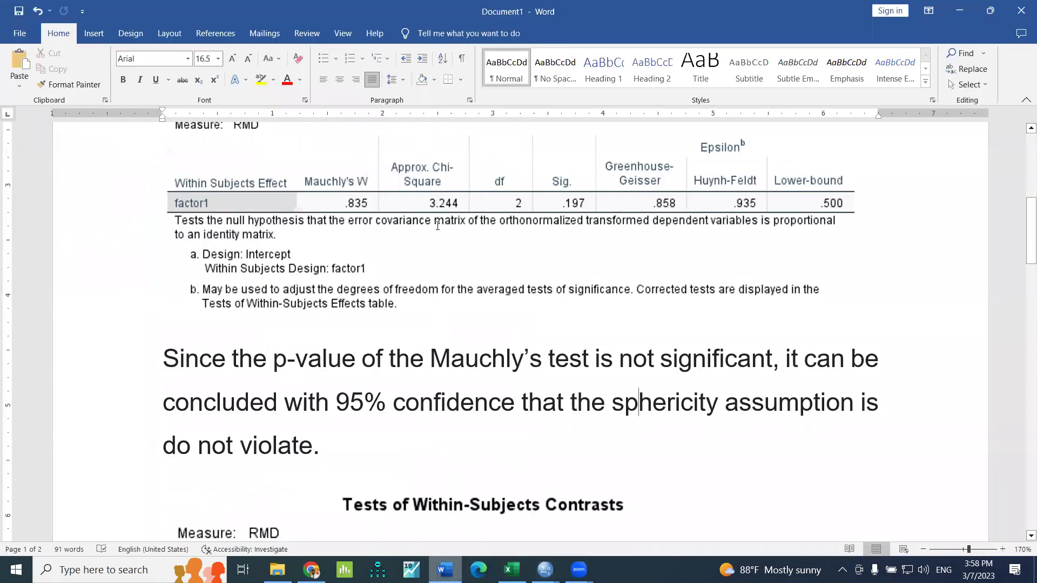
{"action": "scroll", "coordinate": [447, 373], "scroll_direction": "down", "scroll_amount": 5}
{"action": "key", "text": "ctrl+z"}
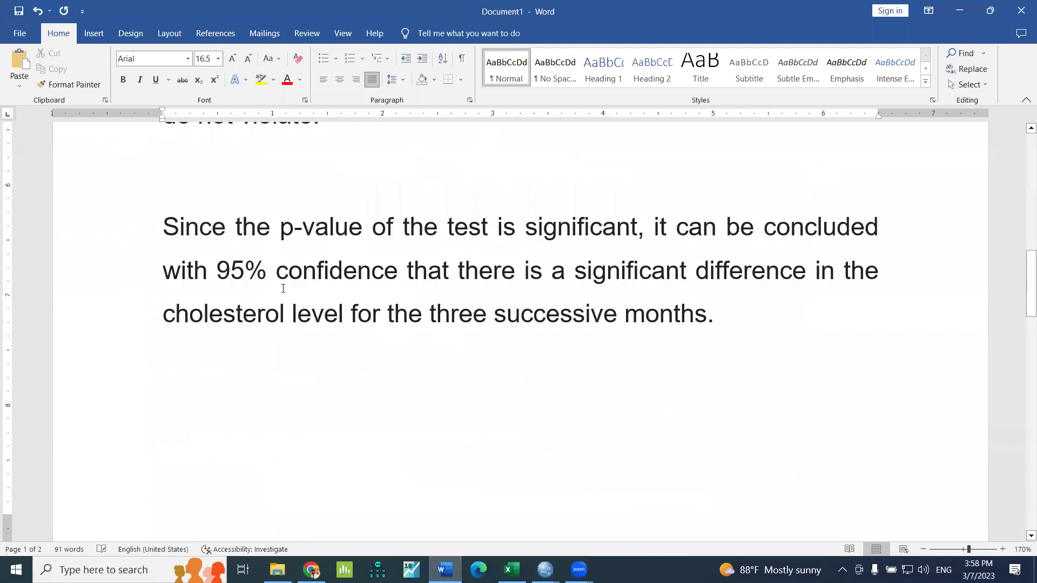
{"action": "key", "text": "ctrl+v"}
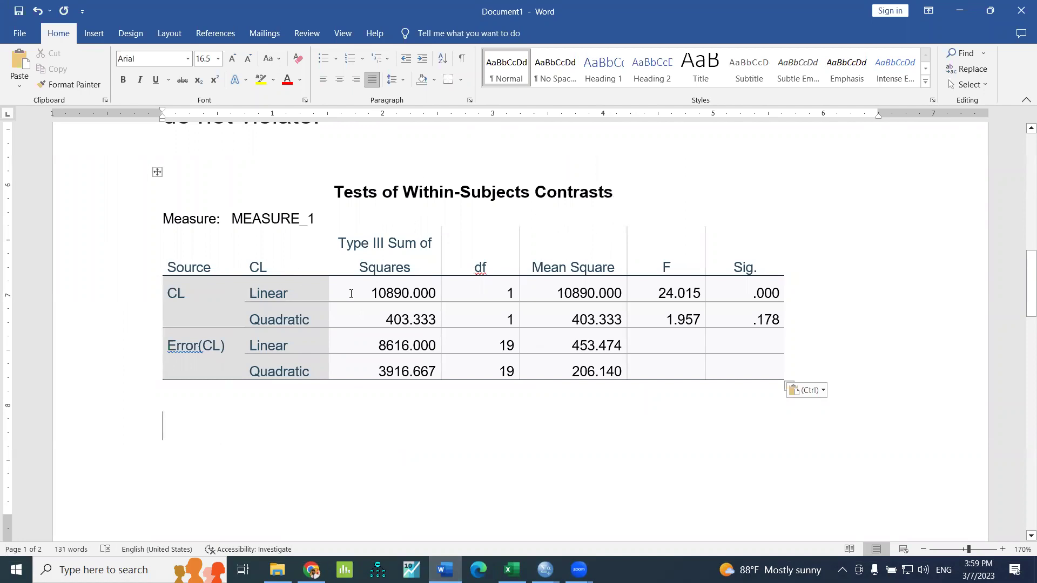
Step: Highlight the F and Sig. values of the CL Linear row in yellow in the pasted contrasts table
{"action": "scroll", "coordinate": [412, 295], "scroll_direction": "down", "scroll_amount": 2}
{"action": "scroll", "coordinate": [603, 324], "scroll_direction": "up", "scroll_amount": 2}
{"action": "scroll", "coordinate": [647, 237], "scroll_direction": "down", "scroll_amount": 1}
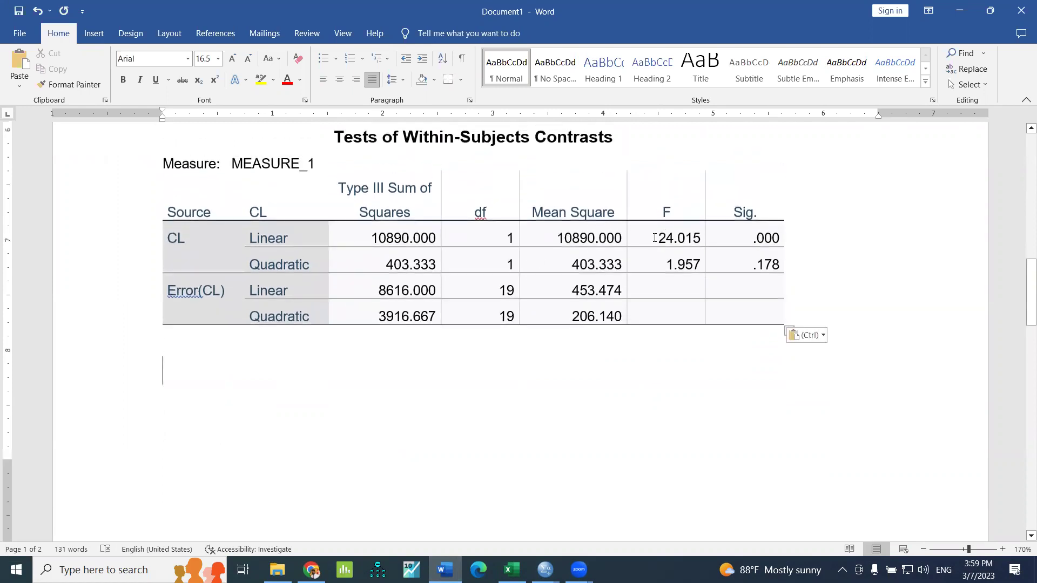
{"action": "left_click_drag", "start_coordinate": [647, 237], "coordinate": [702, 237]}
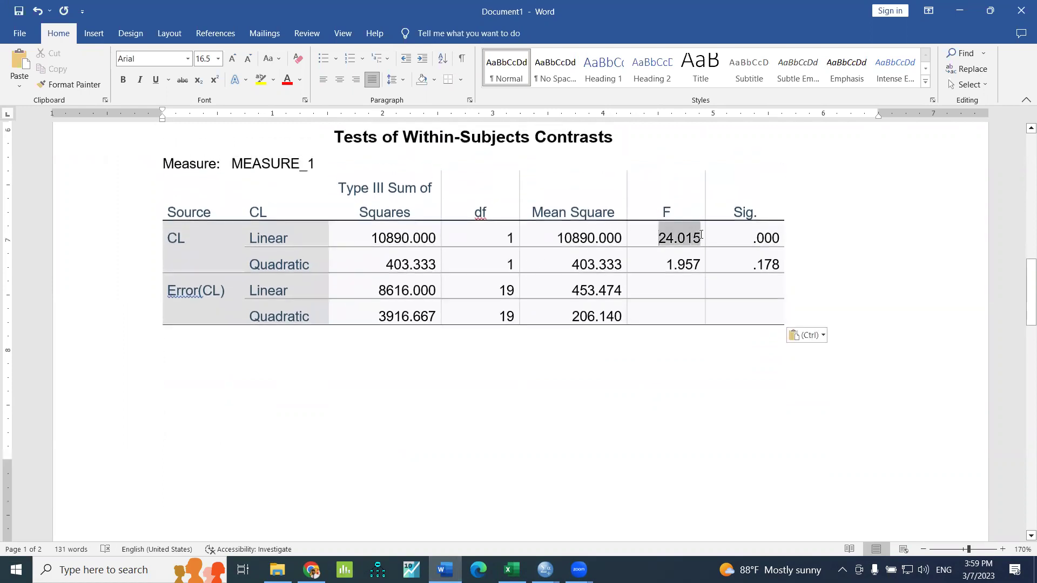
{"action": "left_click", "coordinate": [261, 80]}
{"action": "left_click", "coordinate": [769, 406]}
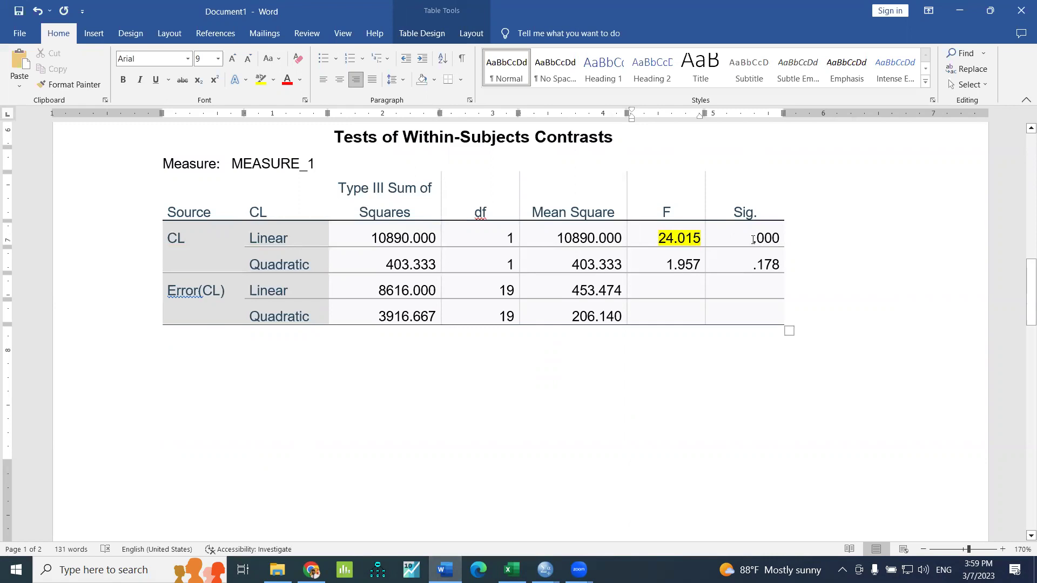
{"action": "left_click_drag", "start_coordinate": [754, 238], "coordinate": [781, 238]}
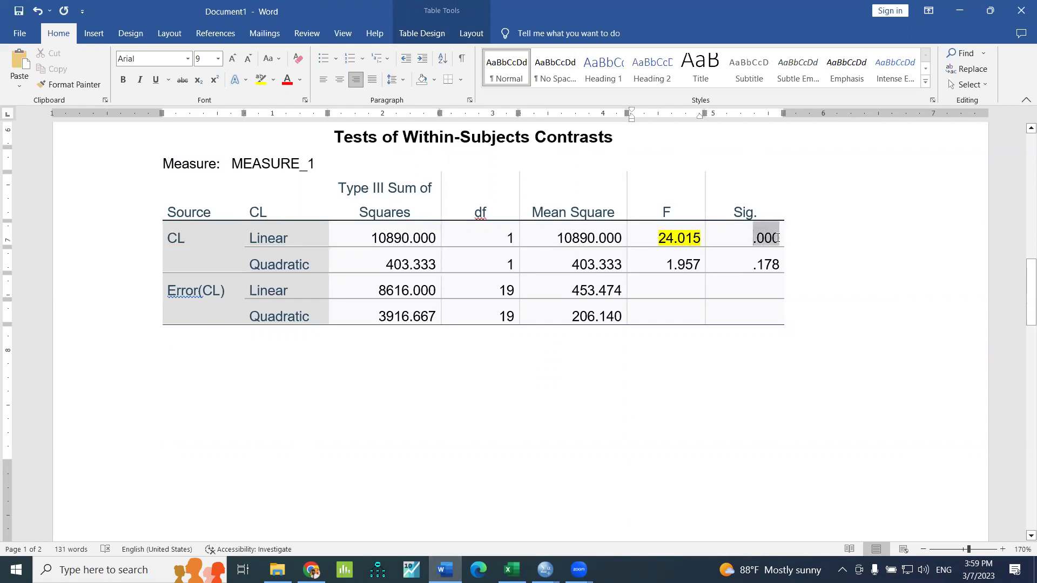
{"action": "left_click", "coordinate": [262, 79]}
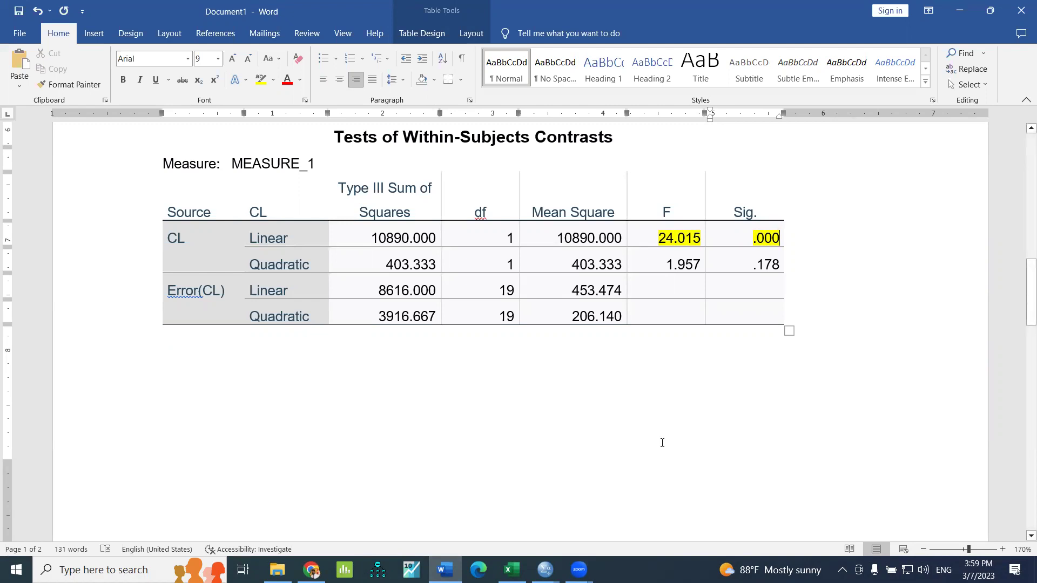
Step: Read the conclusion about cholesterol levels below the contrasts table, and return to the SPSS output
{"action": "scroll", "coordinate": [637, 438], "scroll_direction": "down", "scroll_amount": 5}
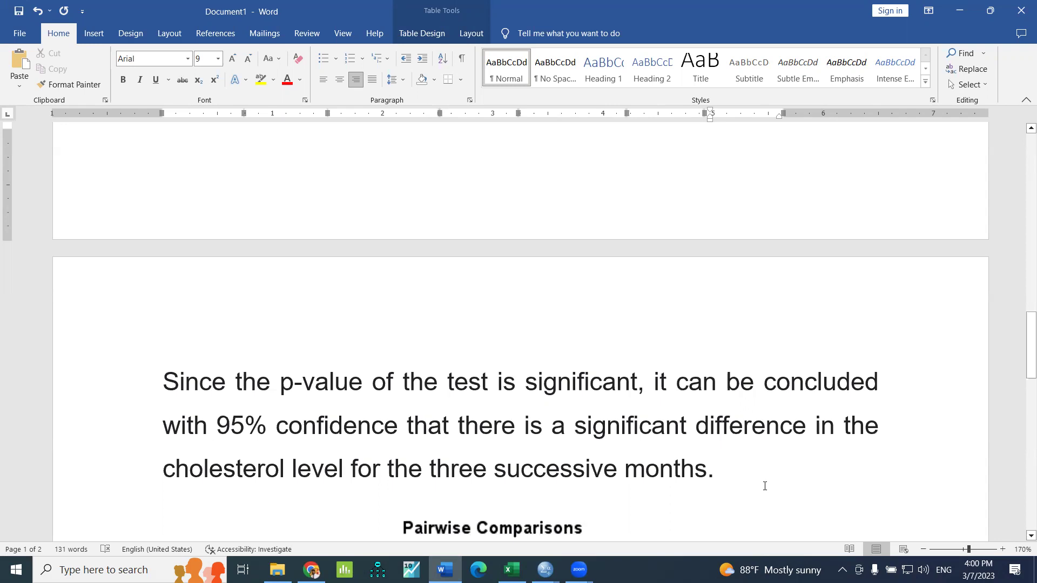
{"action": "scroll", "coordinate": [762, 489], "scroll_direction": "up", "scroll_amount": 10}
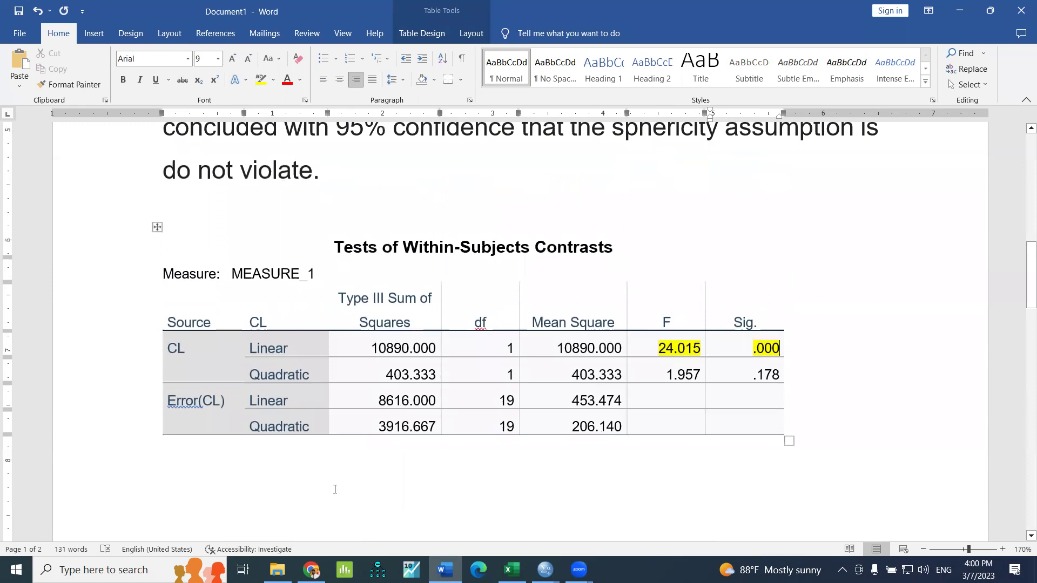
{"action": "left_click", "coordinate": [960, 5]}
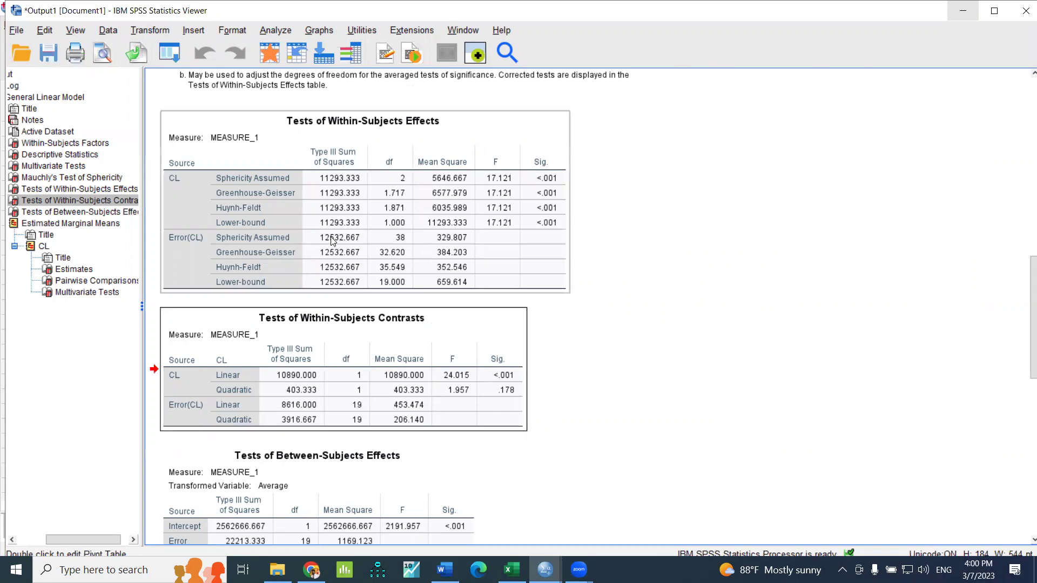
Step: Copy the Pairwise Comparisons table from the Estimated Marginal Means section of the SPSS output
{"action": "scroll", "coordinate": [572, 410], "scroll_direction": "down", "scroll_amount": 2}
{"action": "scroll", "coordinate": [572, 410], "scroll_direction": "down", "scroll_amount": 2}
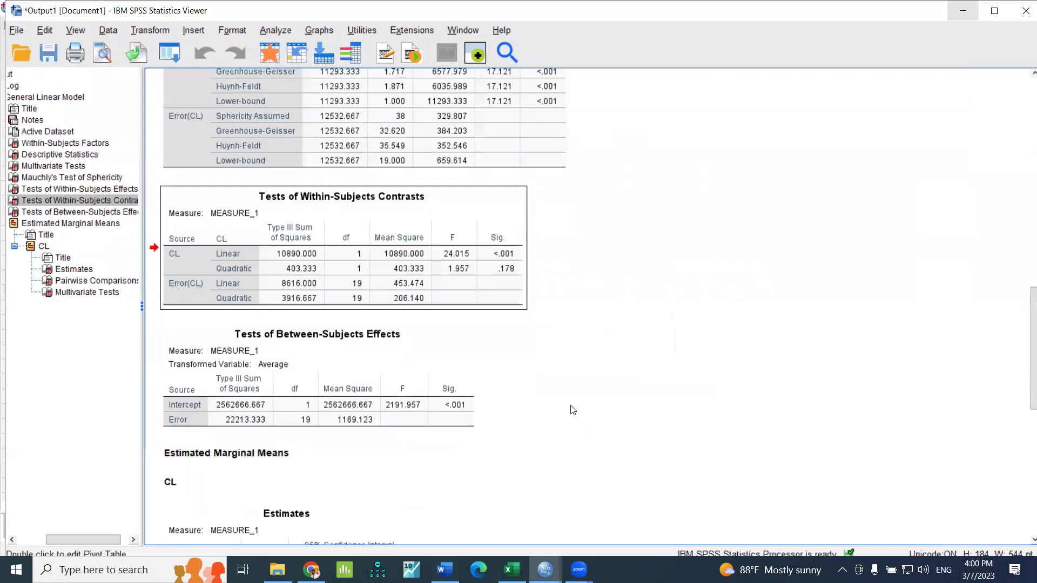
{"action": "scroll", "coordinate": [573, 410], "scroll_direction": "down", "scroll_amount": 4}
{"action": "scroll", "coordinate": [573, 410], "scroll_direction": "down", "scroll_amount": 12}
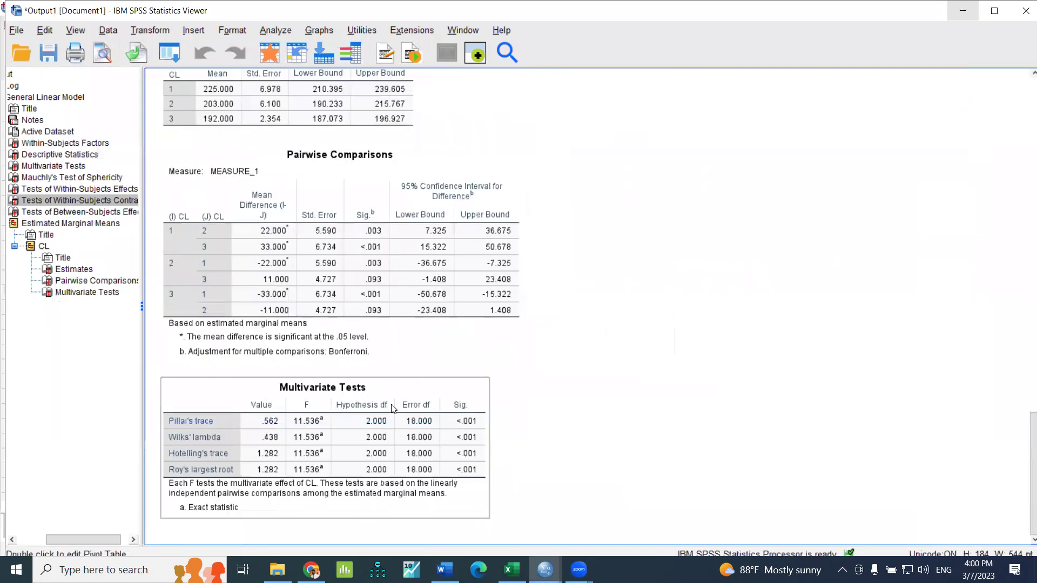
{"action": "left_click", "coordinate": [197, 343]}
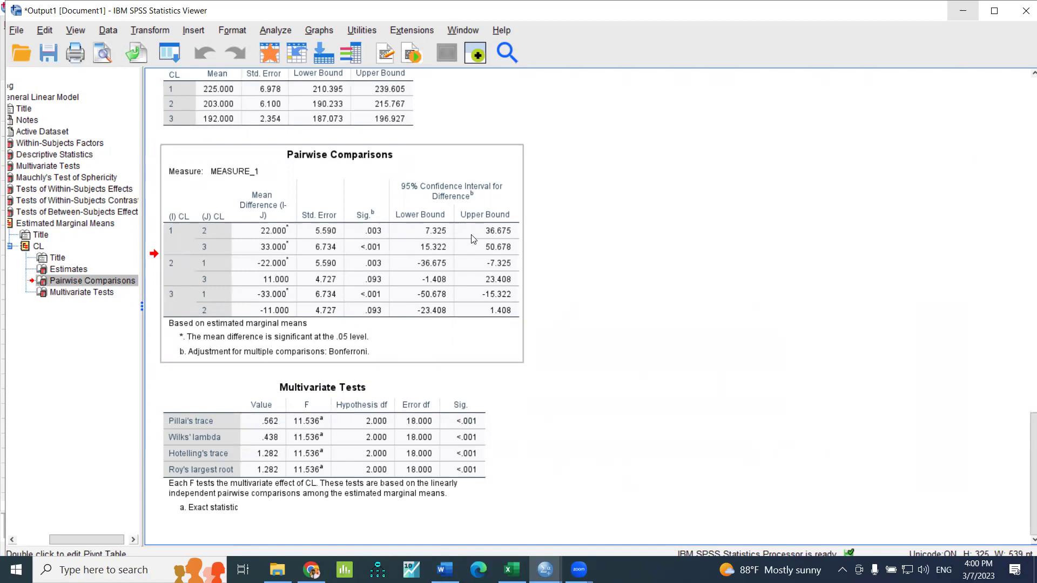
{"action": "right_click", "coordinate": [500, 201]}
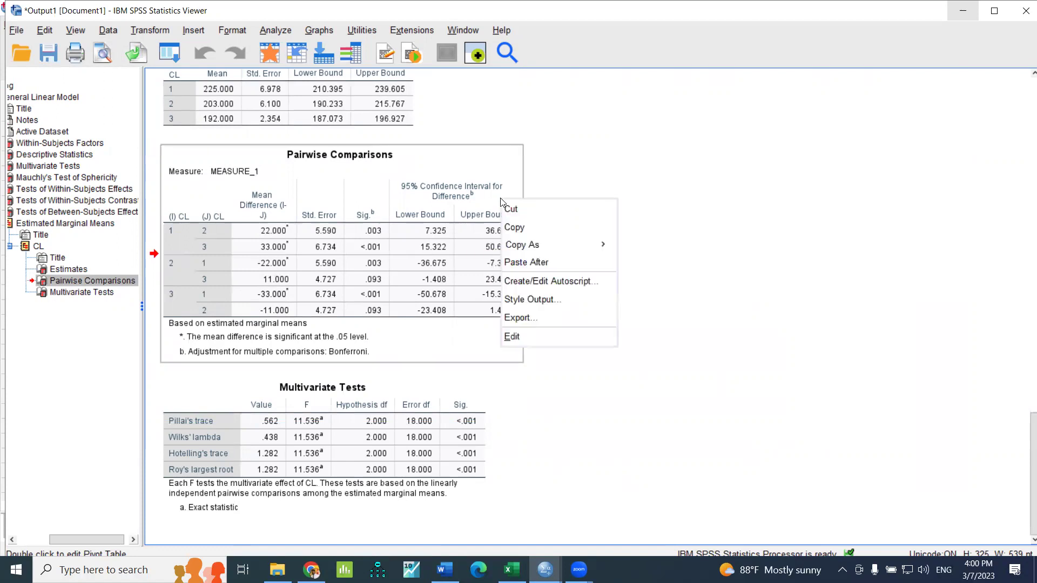
{"action": "left_click", "coordinate": [543, 229]}
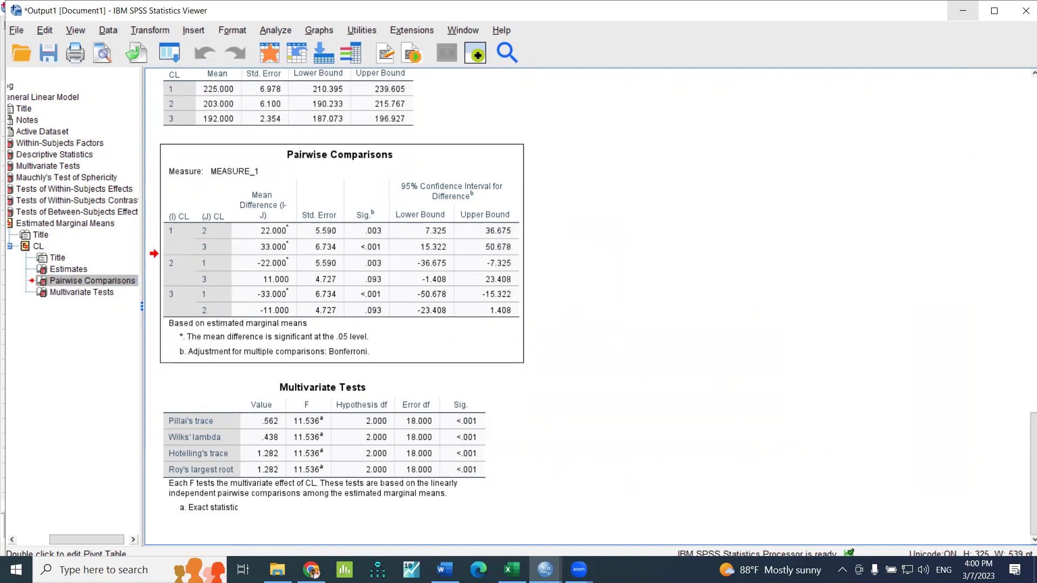
Step: Switch to the Word document and replace the existing Pairwise Comparisons picture with the table copied from SPSS
{"action": "left_click", "coordinate": [444, 569]}
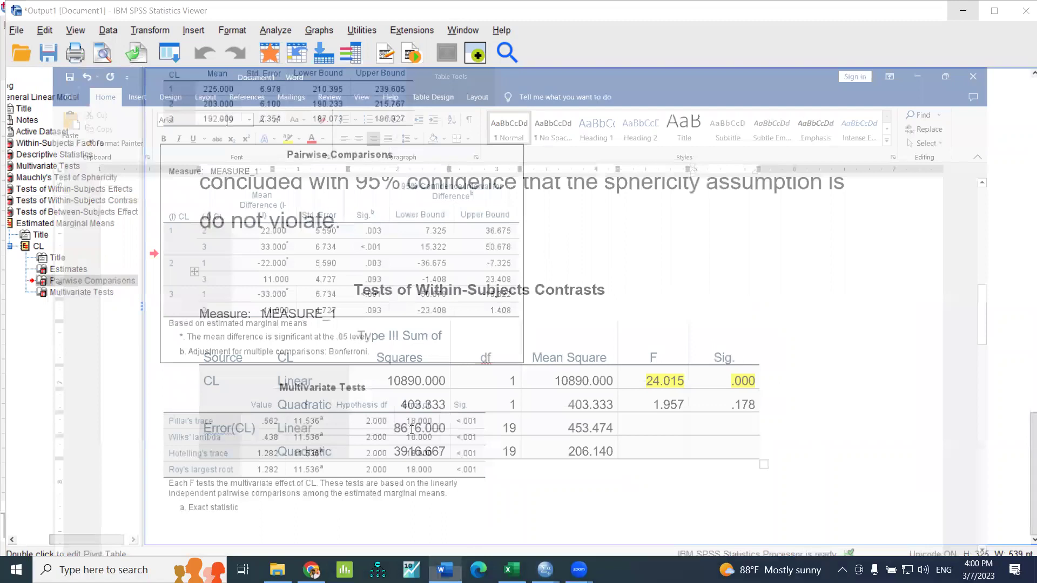
{"action": "scroll", "coordinate": [203, 466], "scroll_direction": "down", "scroll_amount": 10}
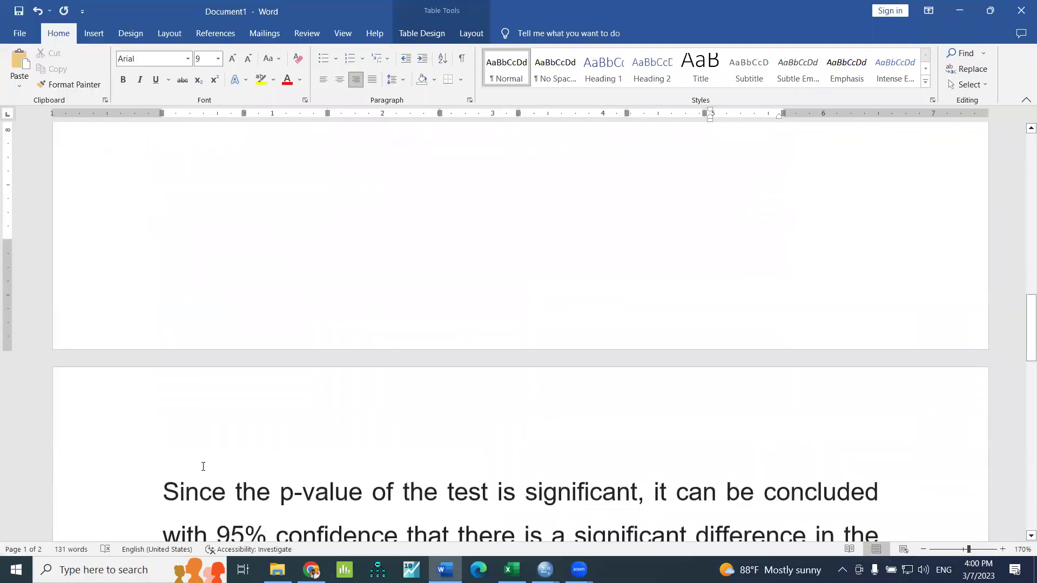
{"action": "scroll", "coordinate": [203, 466], "scroll_direction": "down", "scroll_amount": 7}
{"action": "left_click", "coordinate": [274, 409]}
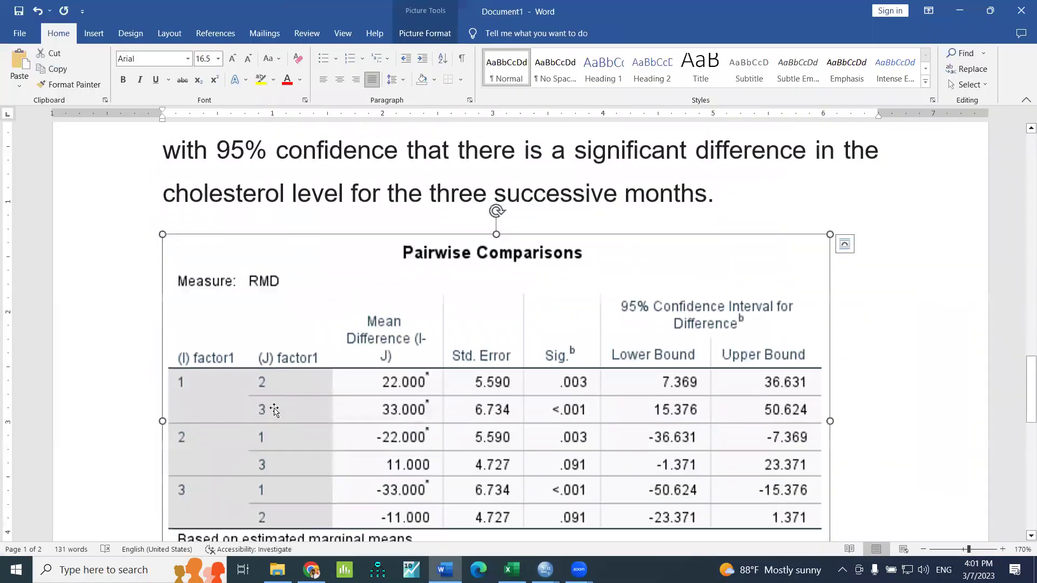
{"action": "key", "text": "Delete"}
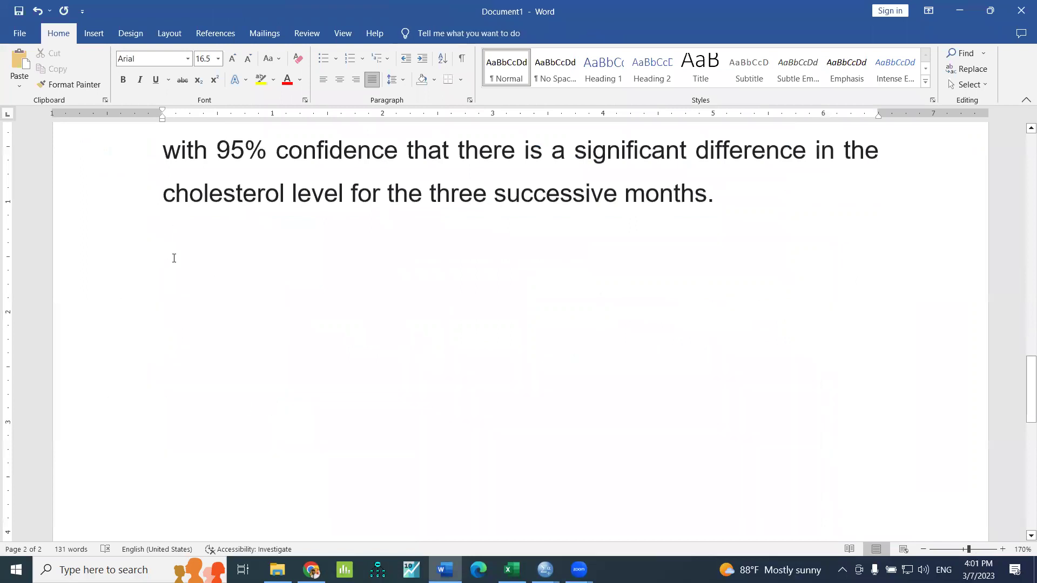
{"action": "right_click", "coordinate": [238, 258]}
{"action": "left_click", "coordinate": [243, 341]}
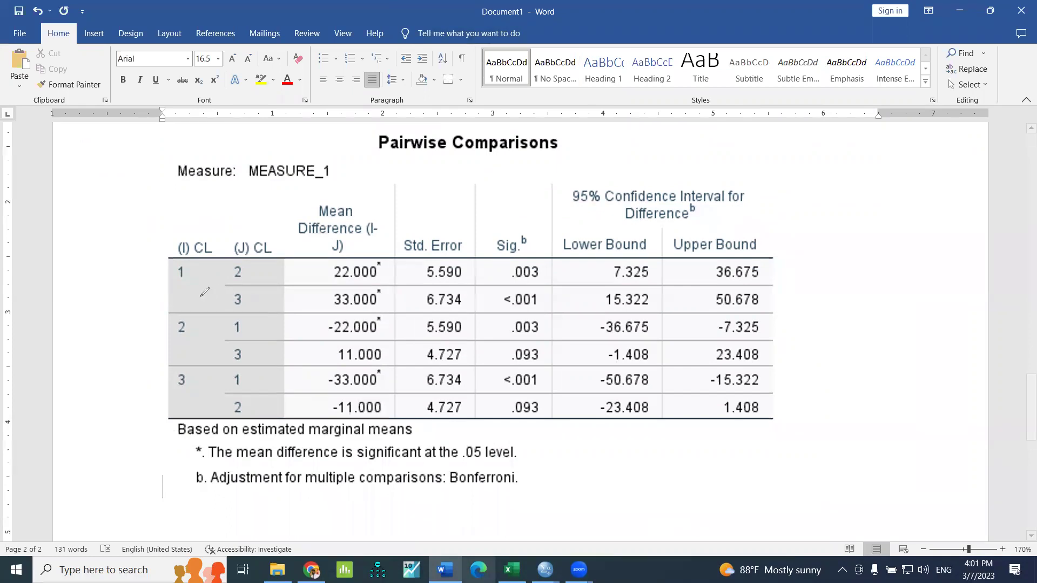
Step: Annotate the comparisons of CL 1 with 2 and 3, circling their mean differences and Sig. values and bracketing the first confidence interval
{"action": "mouse_move", "coordinate": [198, 272]}
{"action": "left_mouse_down"}
{"action": "mouse_move", "coordinate": [218, 272]}
{"action": "mouse_move", "coordinate": [218, 299]}
{"action": "left_mouse_up"}
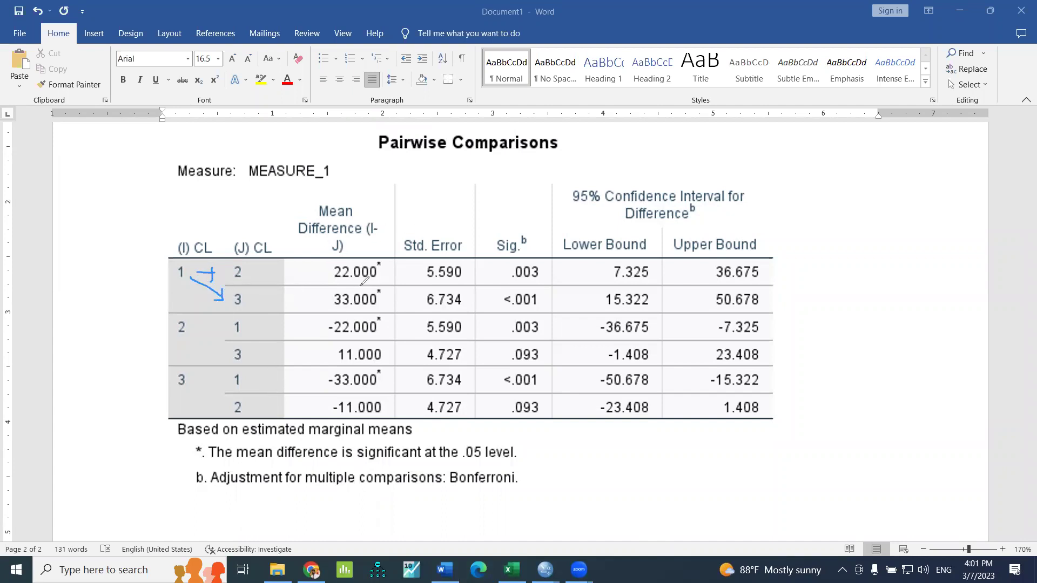
{"action": "mouse_move", "coordinate": [341, 262]}
{"action": "left_mouse_down"}
{"action": "mouse_move", "coordinate": [323, 272]}
{"action": "mouse_move", "coordinate": [330, 279]}
{"action": "mouse_move", "coordinate": [367, 281]}
{"action": "mouse_move", "coordinate": [330, 304]}
{"action": "mouse_move", "coordinate": [355, 313]}
{"action": "mouse_move", "coordinate": [380, 303]}
{"action": "mouse_move", "coordinate": [378, 287]}
{"action": "mouse_move", "coordinate": [354, 282]}
{"action": "left_mouse_up"}
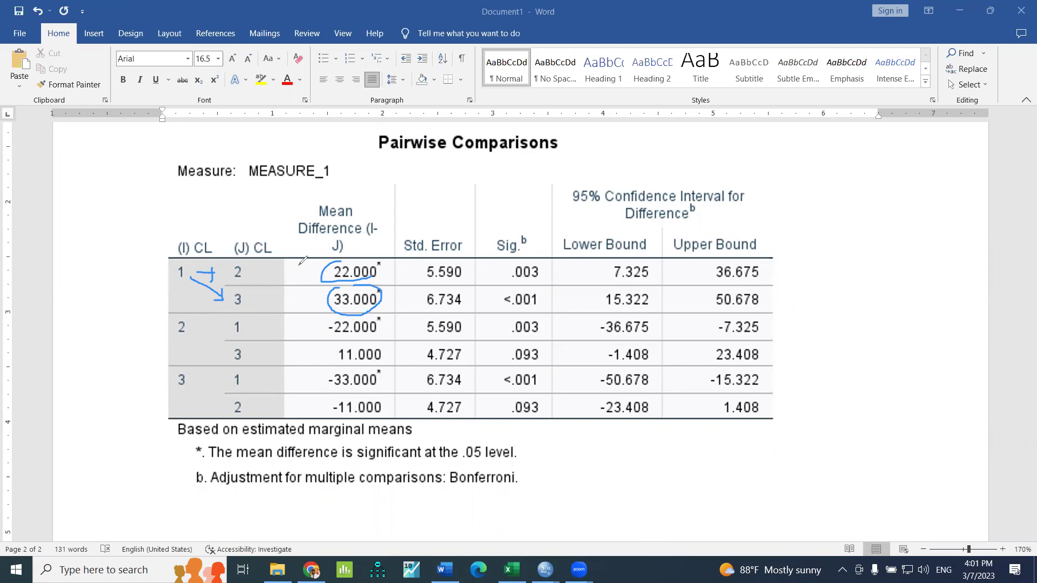
{"action": "mouse_move", "coordinate": [532, 258]}
{"action": "left_mouse_down"}
{"action": "mouse_move", "coordinate": [502, 279]}
{"action": "mouse_move", "coordinate": [547, 270]}
{"action": "mouse_move", "coordinate": [527, 258]}
{"action": "mouse_move", "coordinate": [492, 301]}
{"action": "mouse_move", "coordinate": [533, 308]}
{"action": "mouse_move", "coordinate": [543, 294]}
{"action": "mouse_move", "coordinate": [519, 284]}
{"action": "left_mouse_up"}
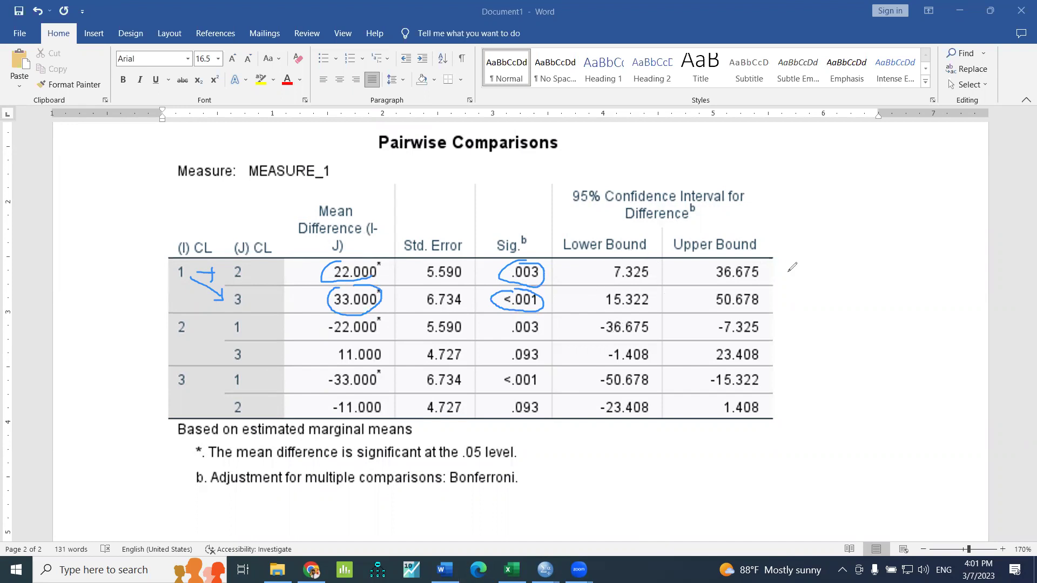
{"action": "left_click_drag", "start_coordinate": [767, 263], "coordinate": [762, 281]}
{"action": "mouse_move", "coordinate": [609, 265]}
{"action": "left_mouse_down"}
{"action": "mouse_move", "coordinate": [596, 266]}
{"action": "mouse_move", "coordinate": [613, 286]}
{"action": "left_mouse_up"}
Step: Switch back to SPSS, reopen the repeated measures definition, inspect the CL factor, and continue to its within-subjects variables
{"action": "left_click", "coordinate": [546, 569]}
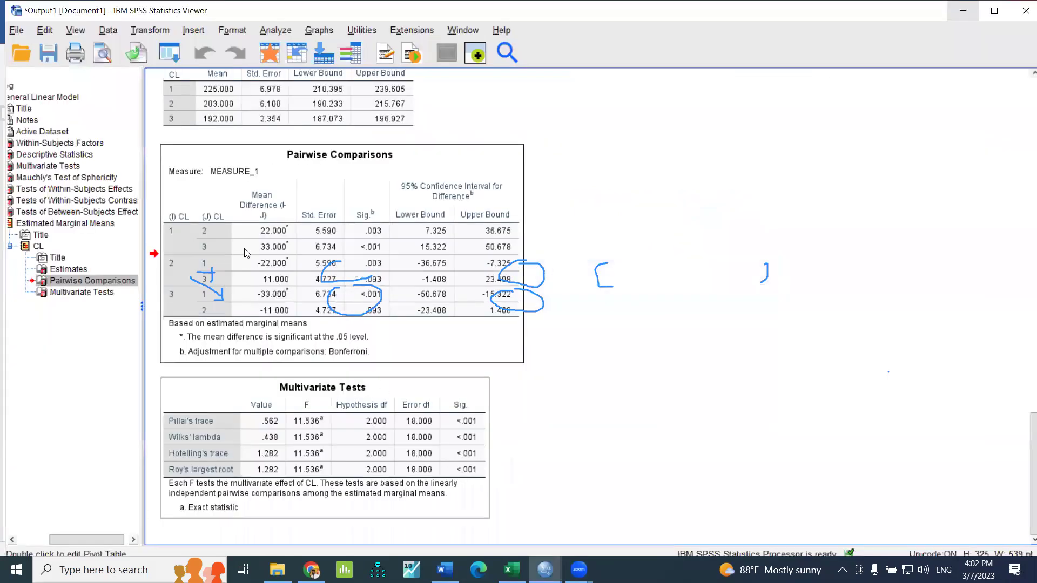
{"action": "left_click", "coordinate": [282, 29]}
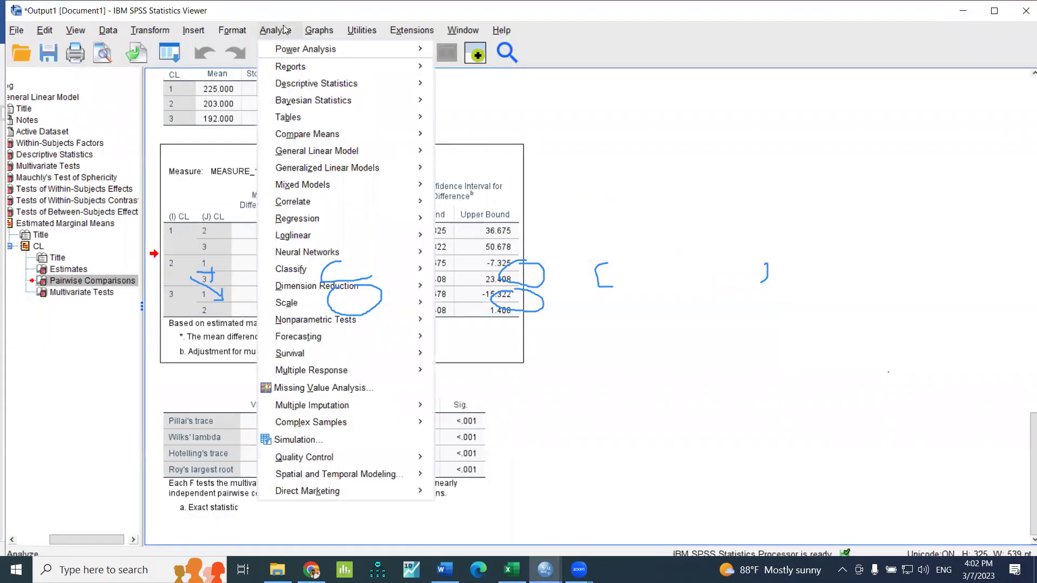
{"action": "mouse_move", "coordinate": [410, 152]}
{"action": "left_click", "coordinate": [488, 190]}
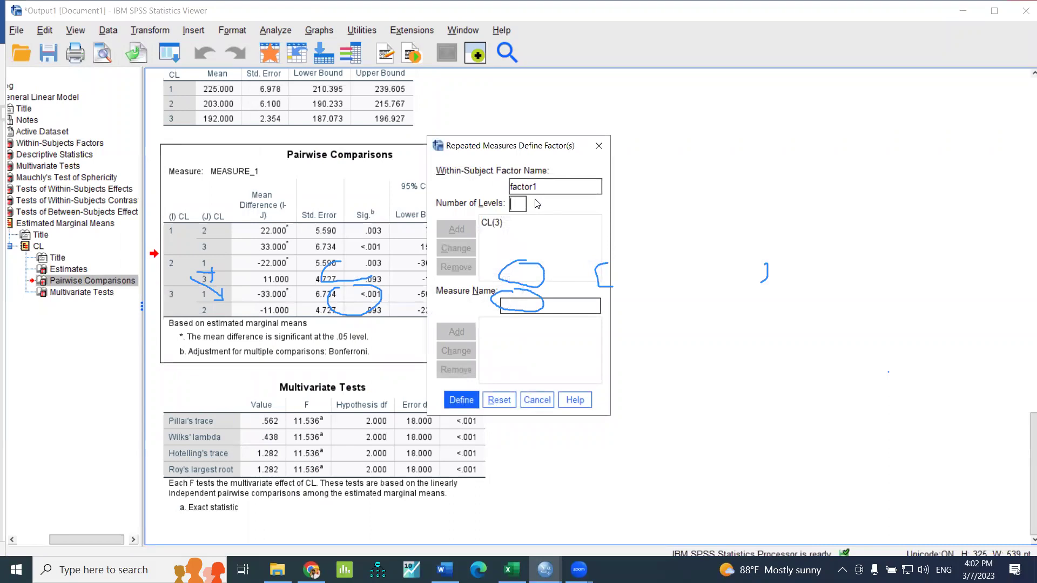
{"action": "left_click", "coordinate": [525, 187]}
{"action": "left_click", "coordinate": [543, 239]}
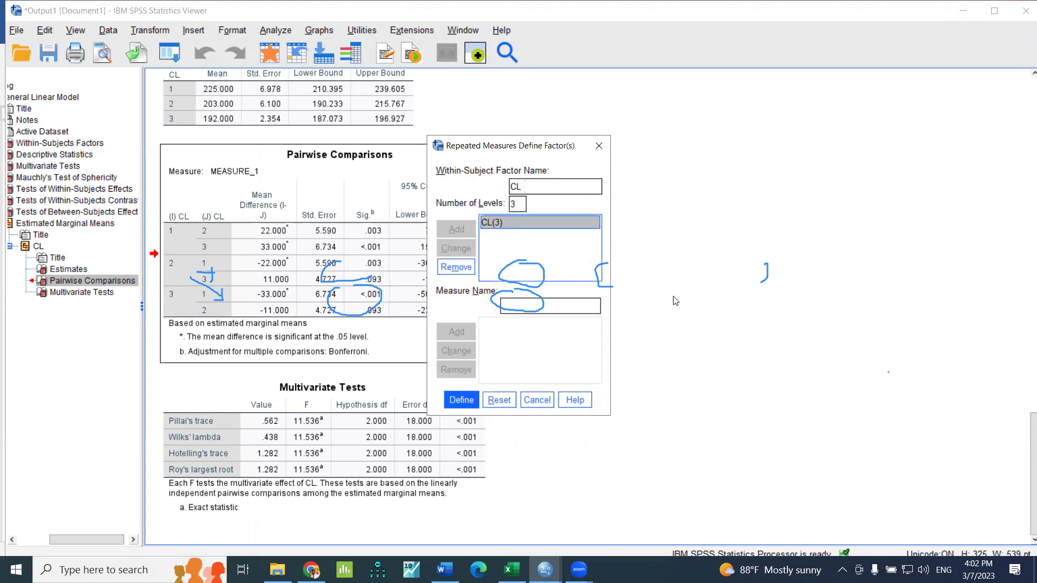
{"action": "left_click", "coordinate": [462, 401]}
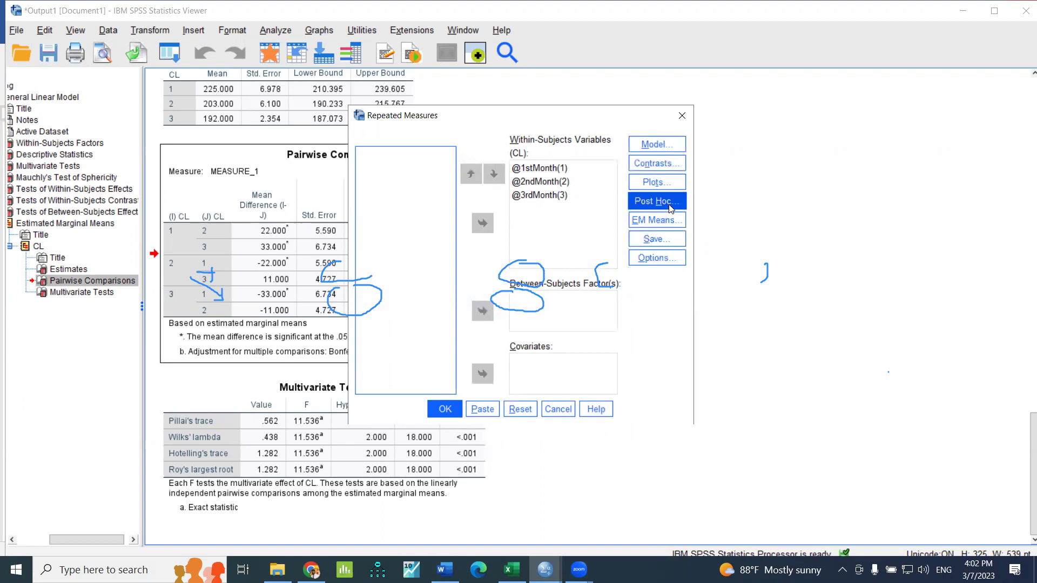
Step: Review the estimated marginal means settings for CL, including the confidence interval adjustment options, and close the analysis without running it
{"action": "left_click", "coordinate": [650, 225]}
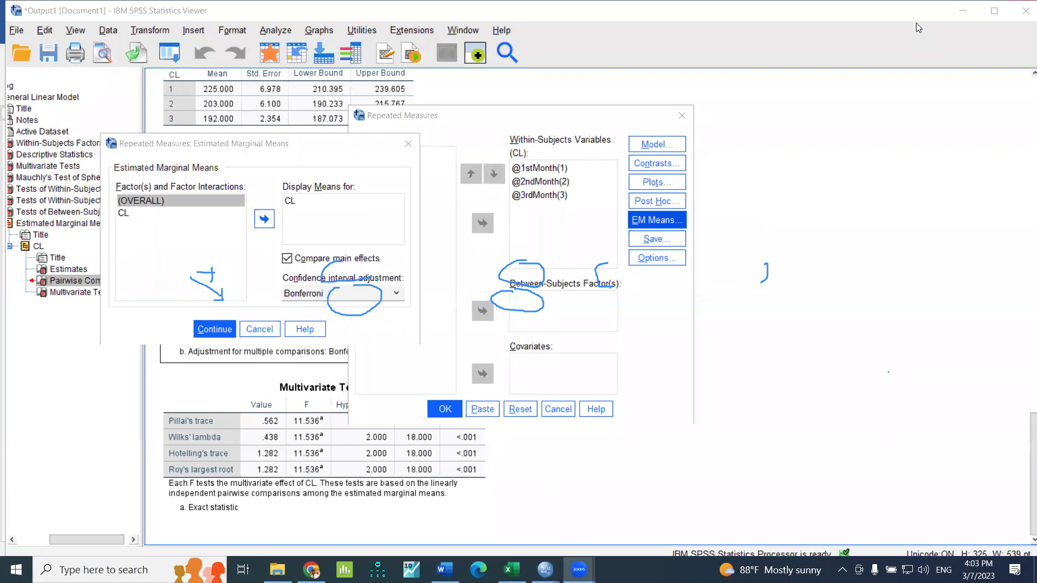
{"action": "left_click", "coordinate": [126, 213]}
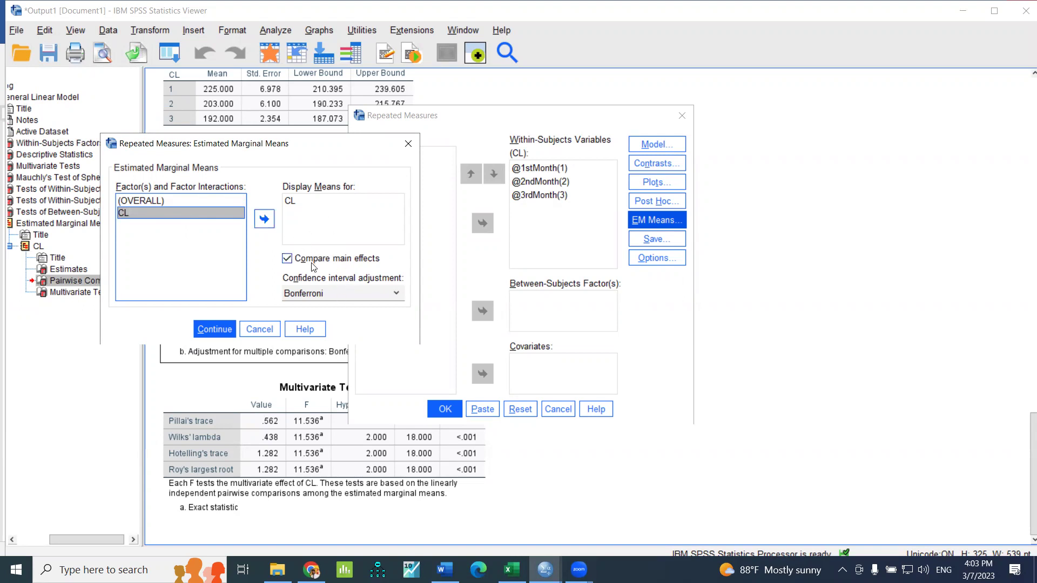
{"action": "left_click", "coordinate": [393, 295]}
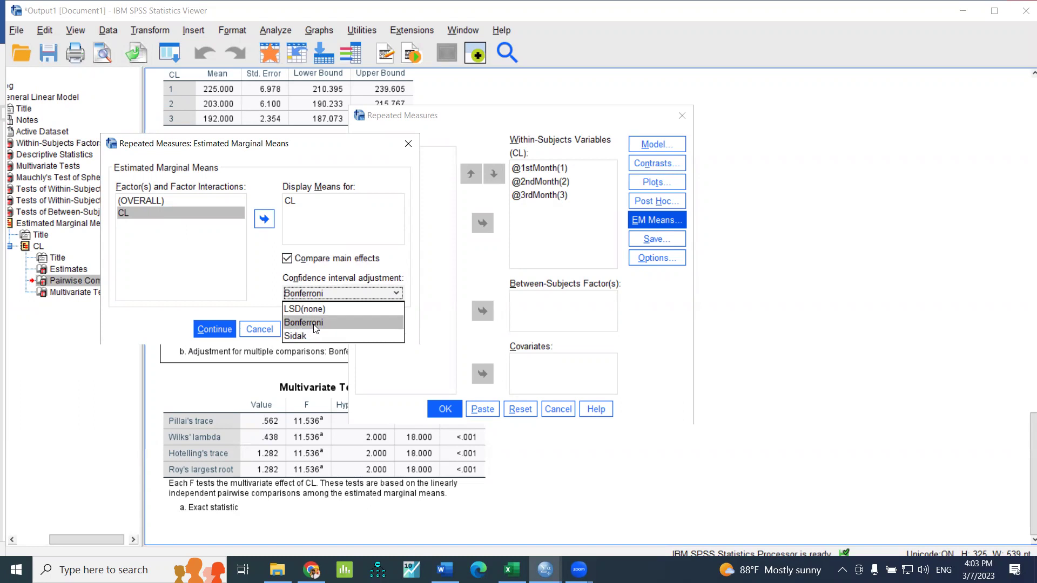
{"action": "left_click", "coordinate": [408, 144]}
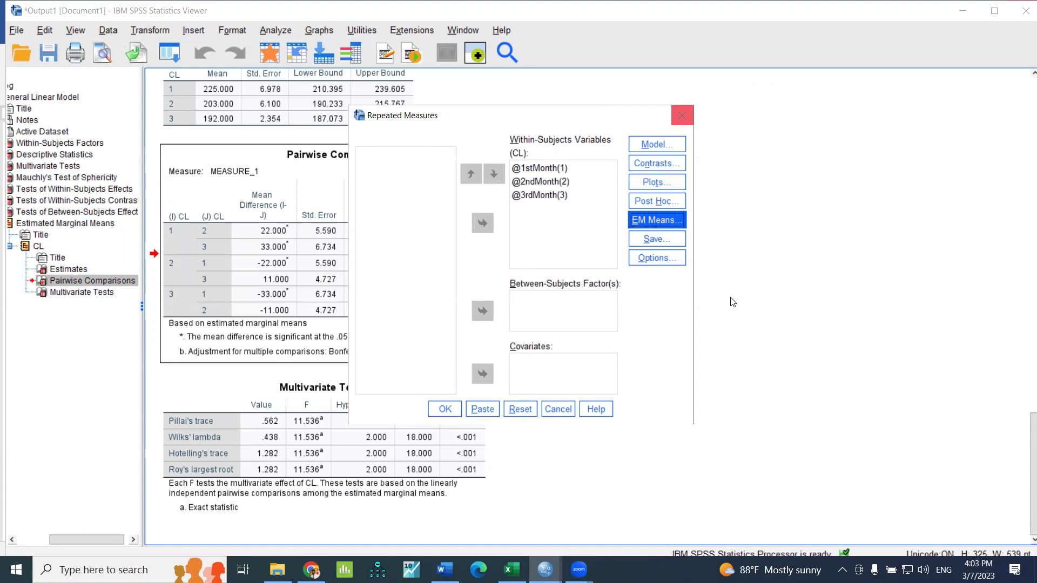
{"action": "left_click", "coordinate": [684, 119]}
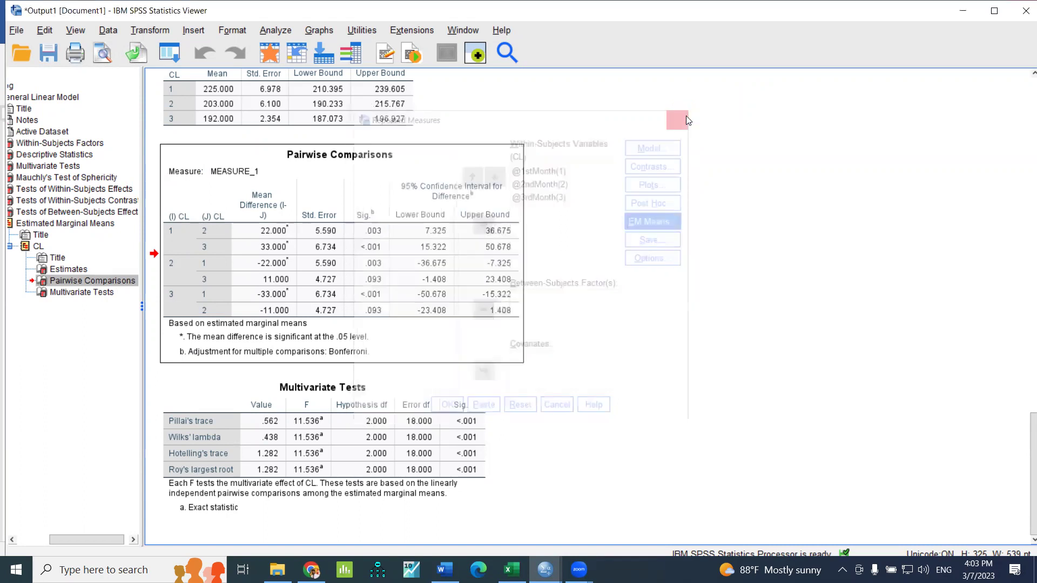